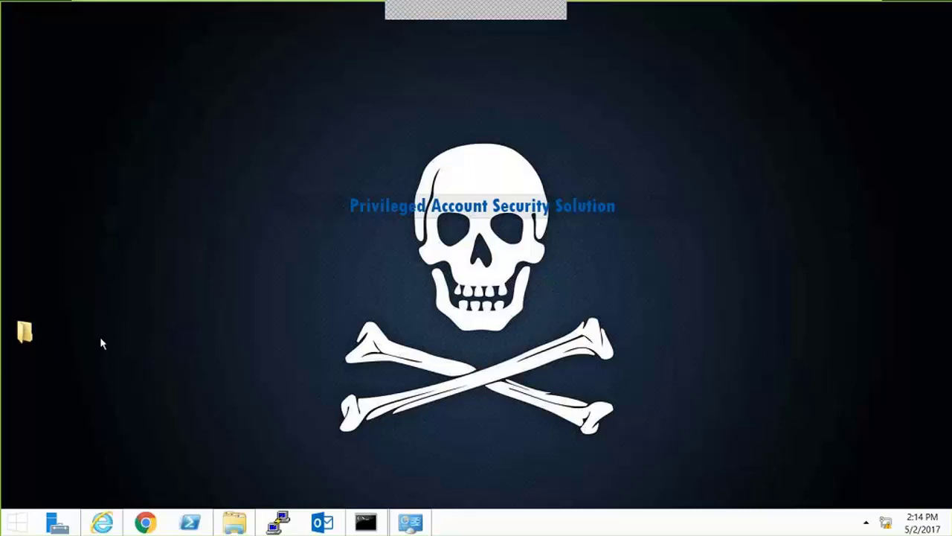
- View Creds.txt in the desktop My stuff folder, then close the file and the folder
double_click(28, 339)
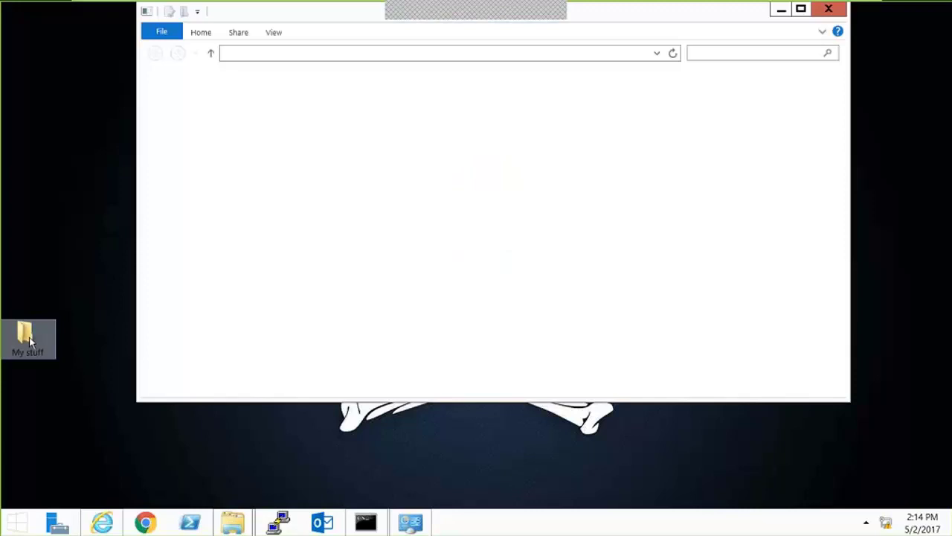
double_click(307, 124)
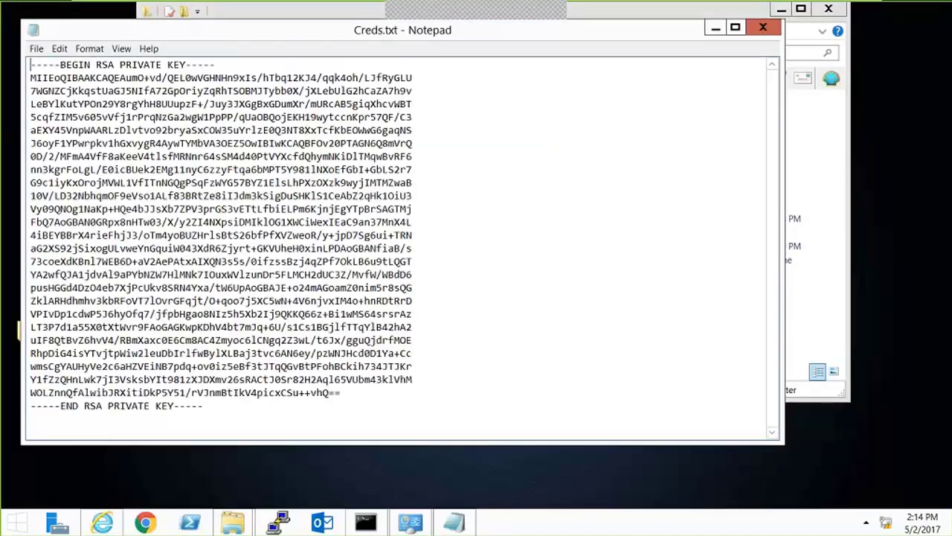
click(762, 28)
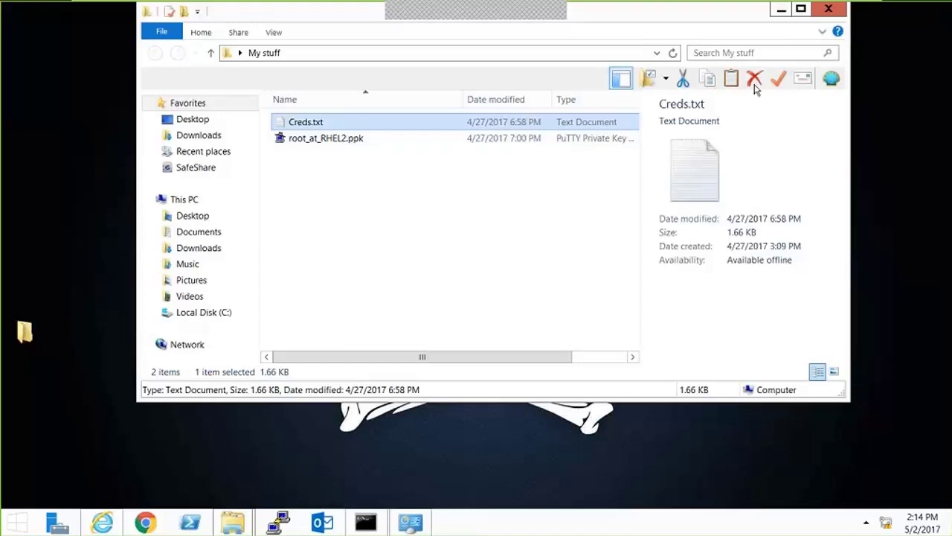
click(824, 11)
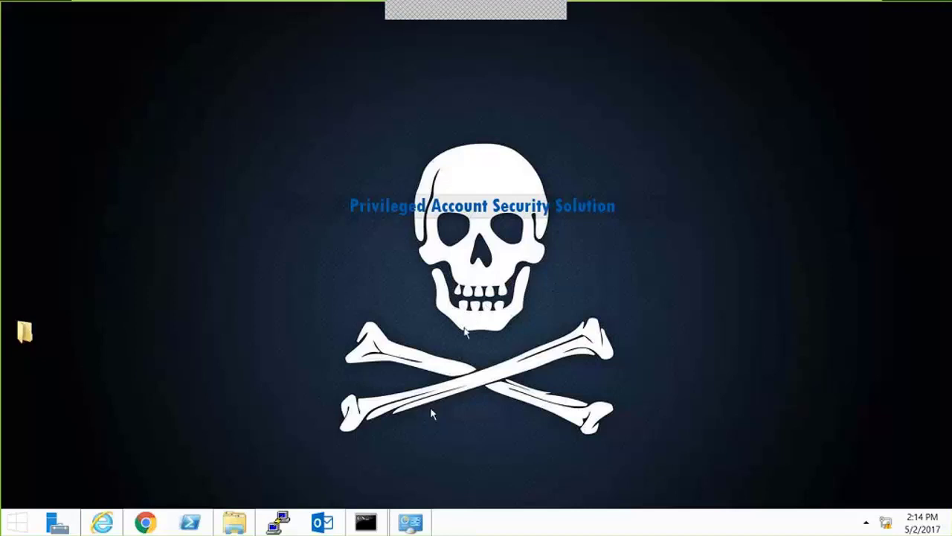
- In a new Command Prompt, move up to C:\ and paste the dir /b /s *.ppk search
click(365, 522)
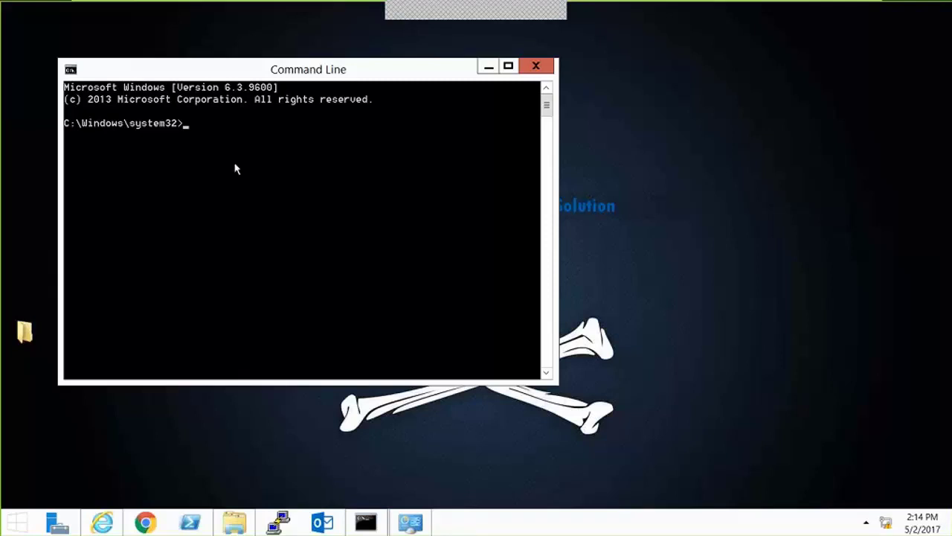
text(cd)
key(Return)
key(Return)
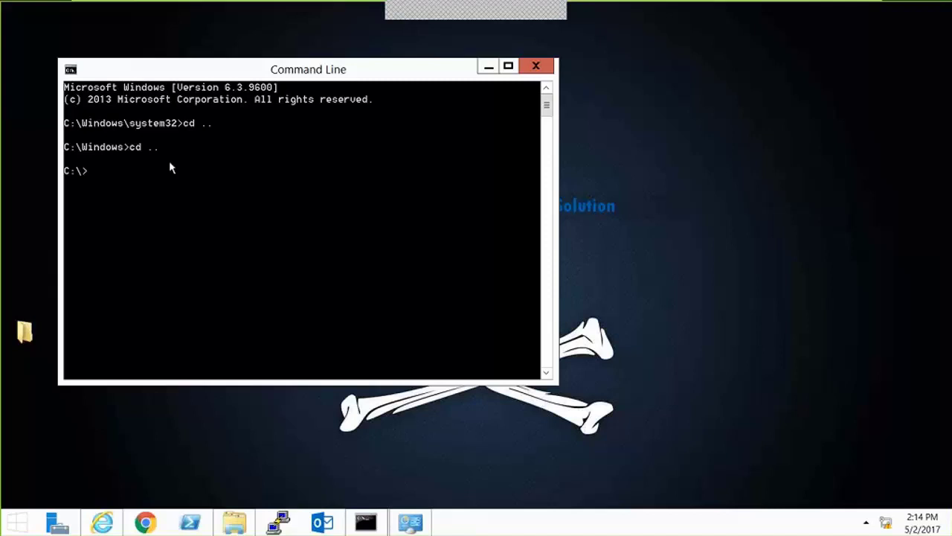
right_click(127, 178)
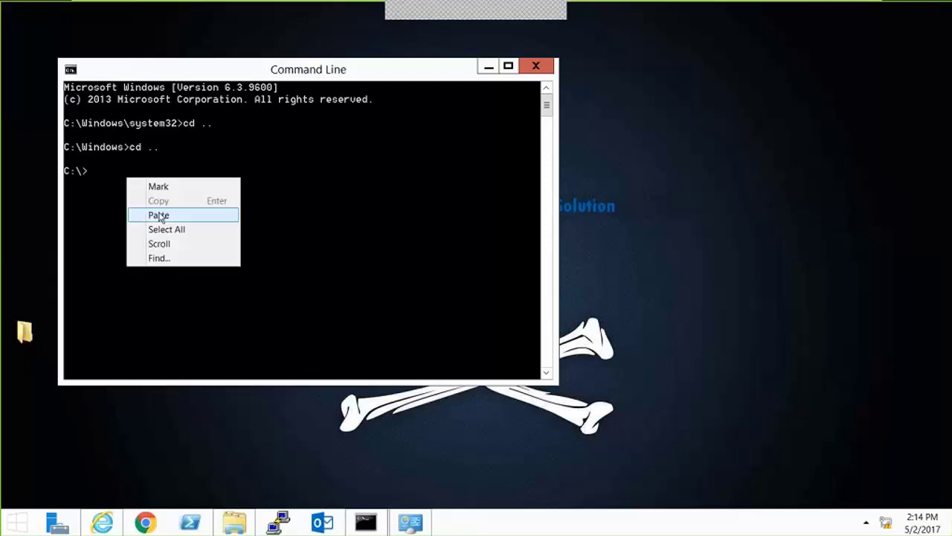
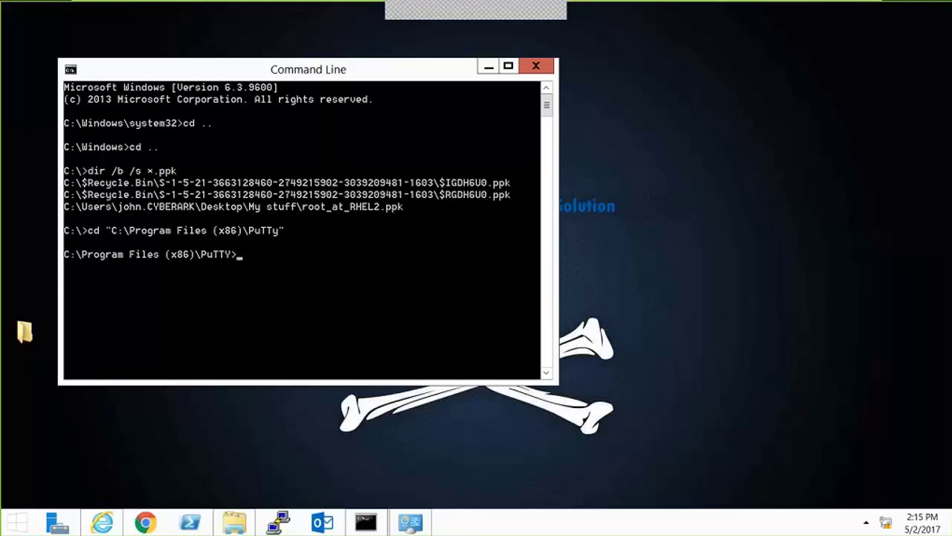
right_click(252, 257)
click(279, 293)
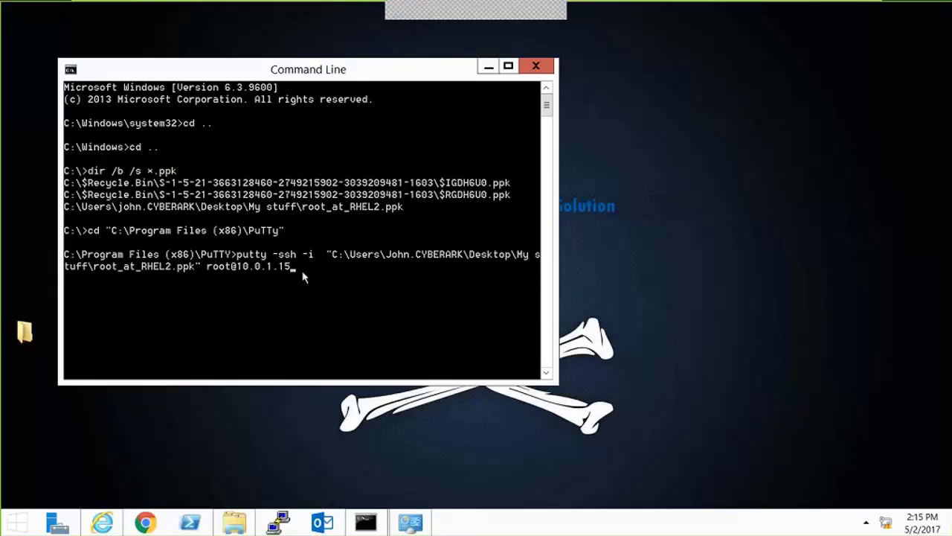
key(Return)
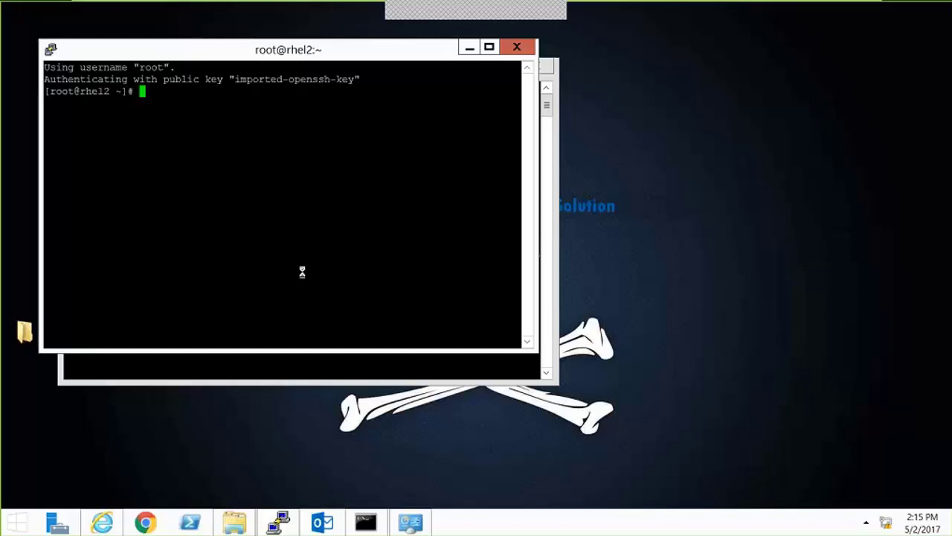
- Switch to the oracle user with 'su - oracle' and start SQL*Plus using 'sqlplus /nolog'
click(291, 54)
drag(291, 53, 312, 47)
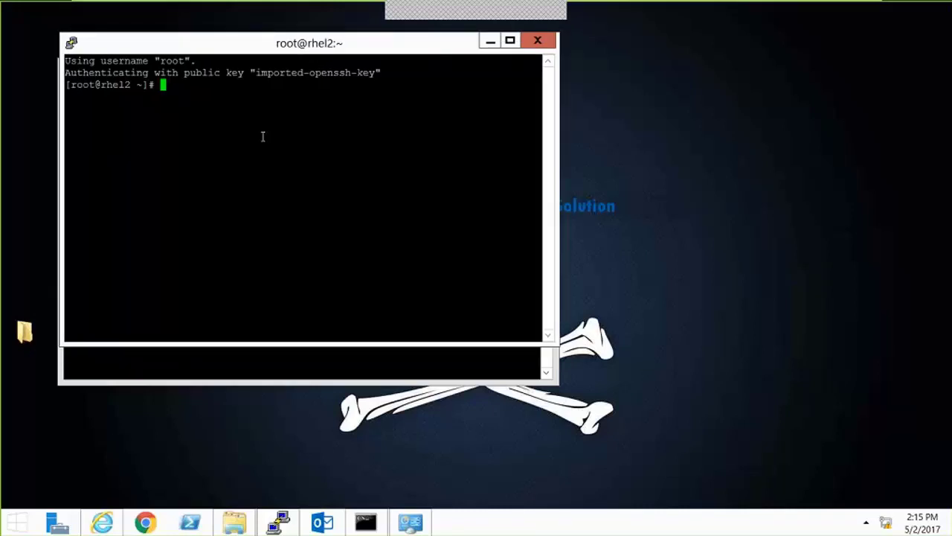
text(su - oracle)
key(Return)
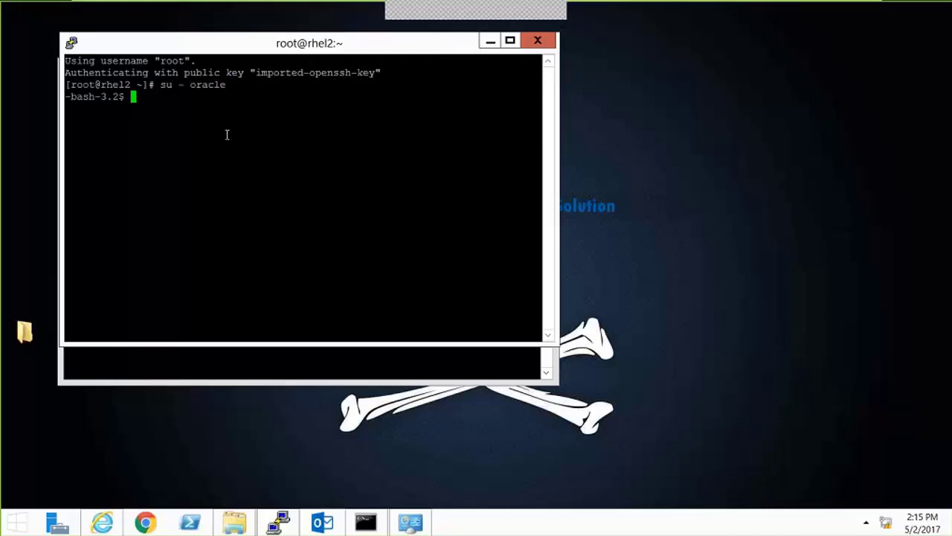
text(sqlplus /nolog)
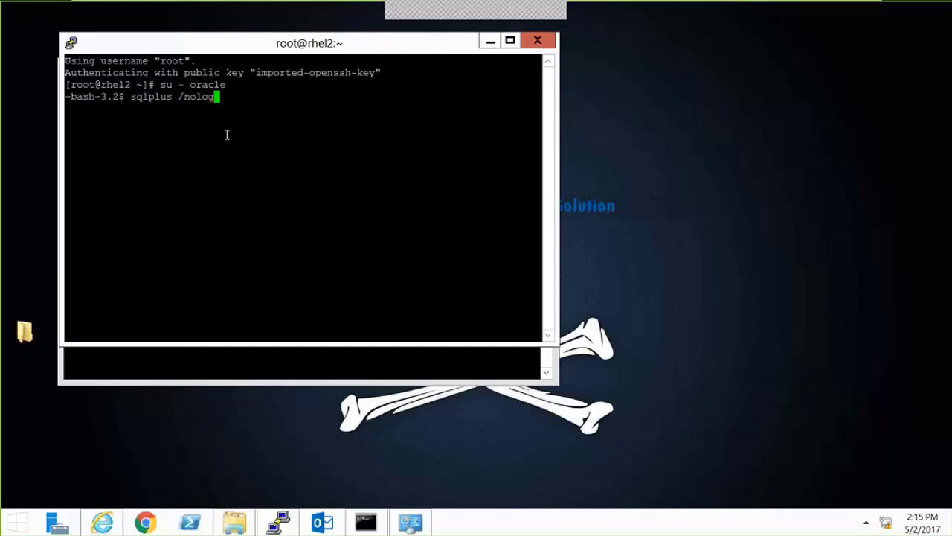
key(Return)
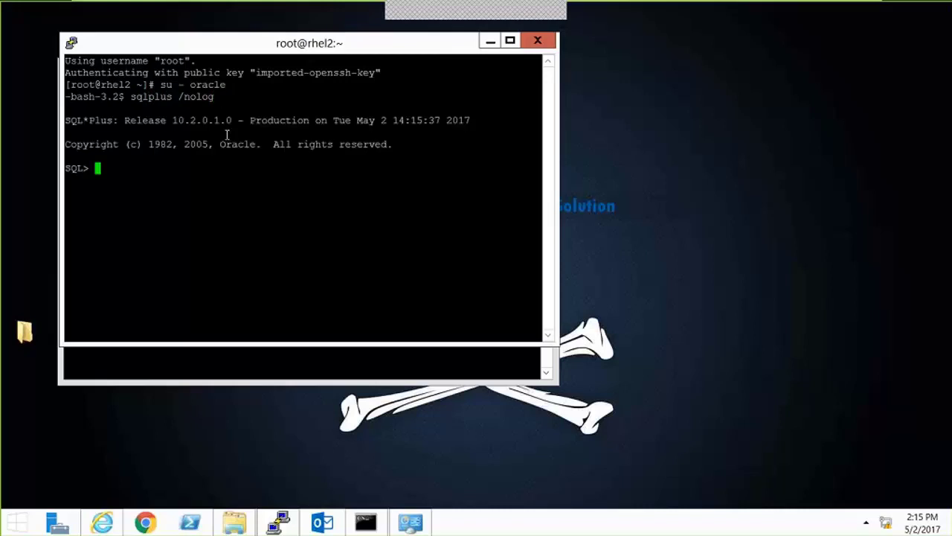
- Connect as sysdba, run 'select table_name from all_tables;' (1090 rows), then close the PuTTY session
text(connect / as)
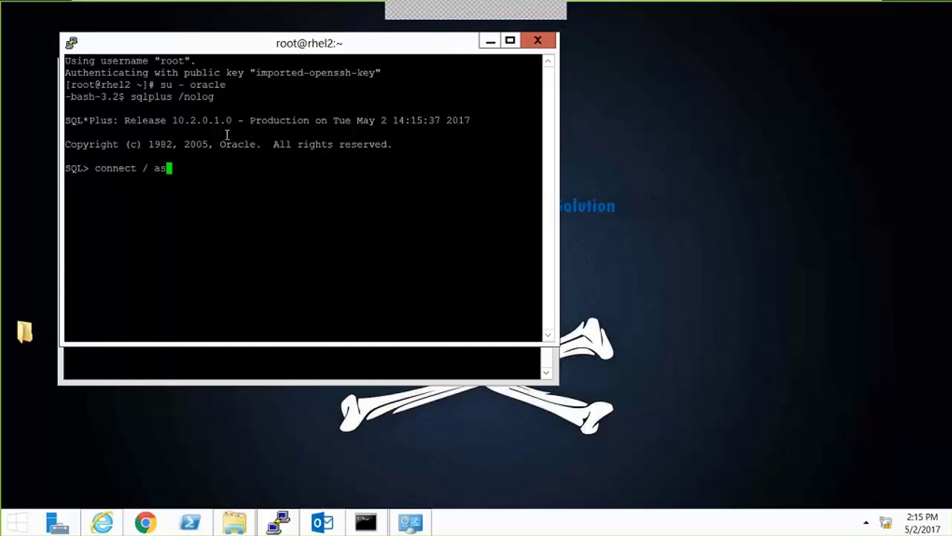
text( sysdb)
text(a)
key(Return)
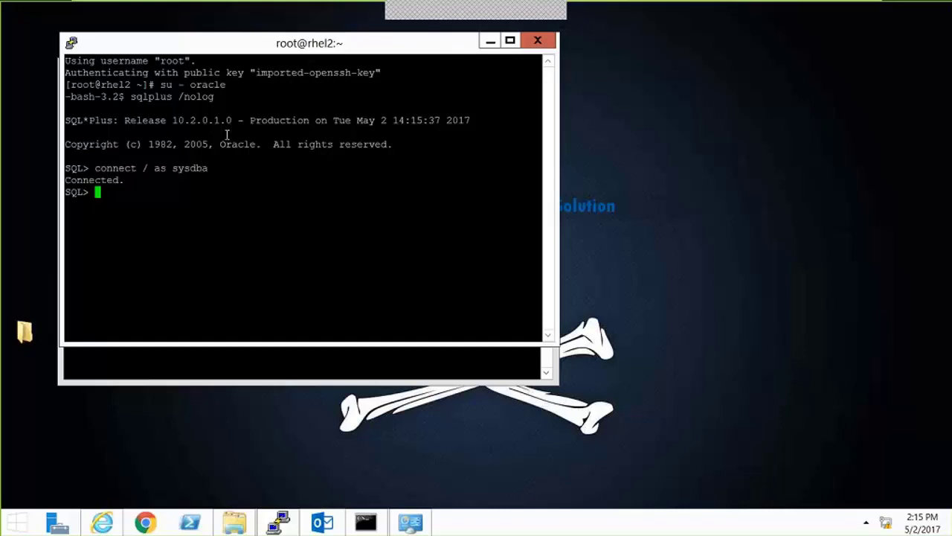
text(select table)
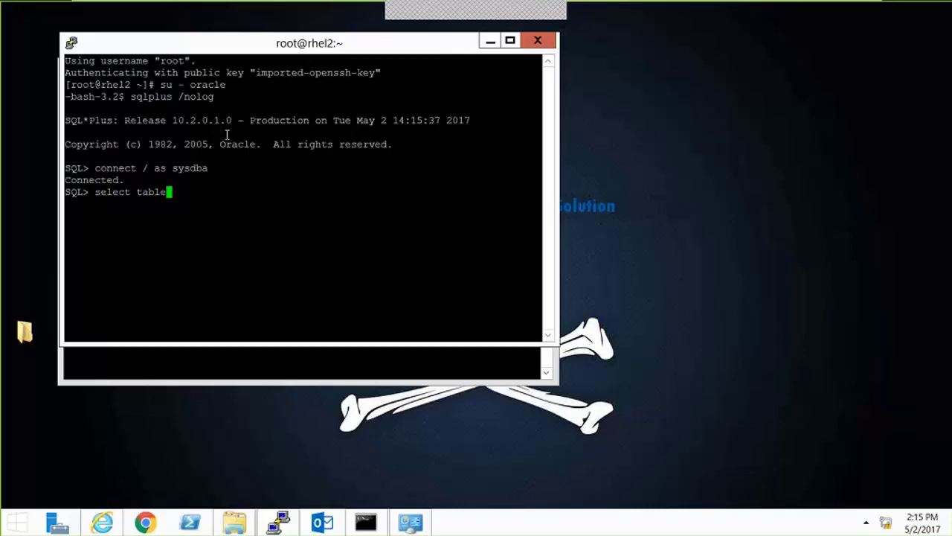
text(_name from all_)
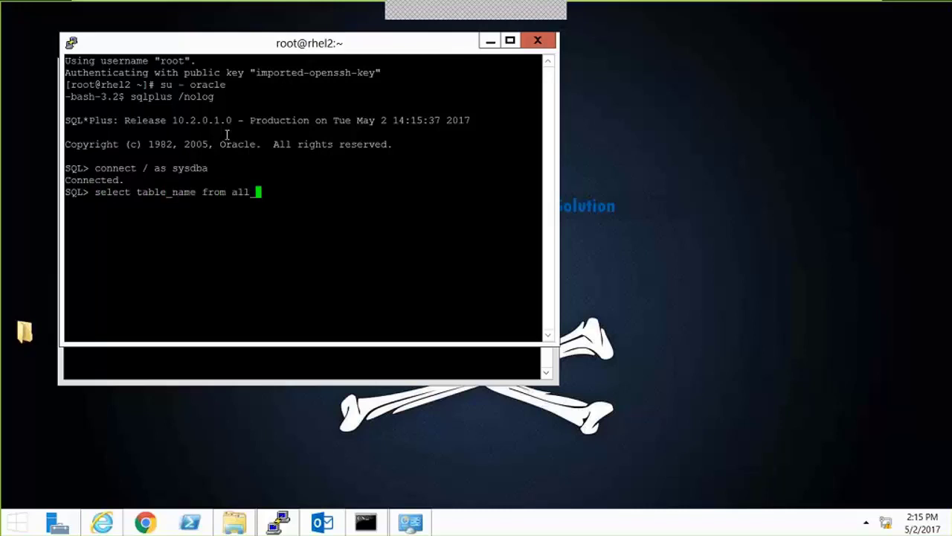
text(tab)
text(les;)
key(Return)
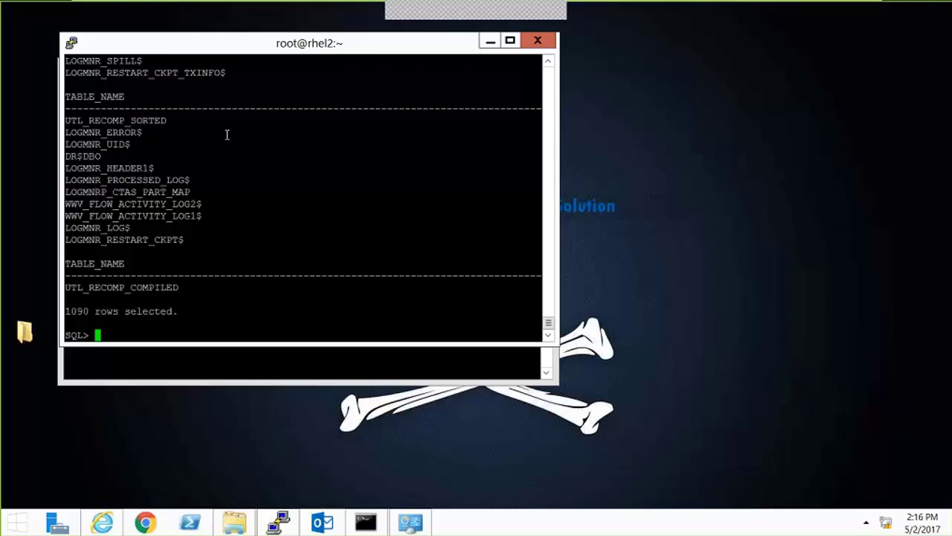
click(538, 41)
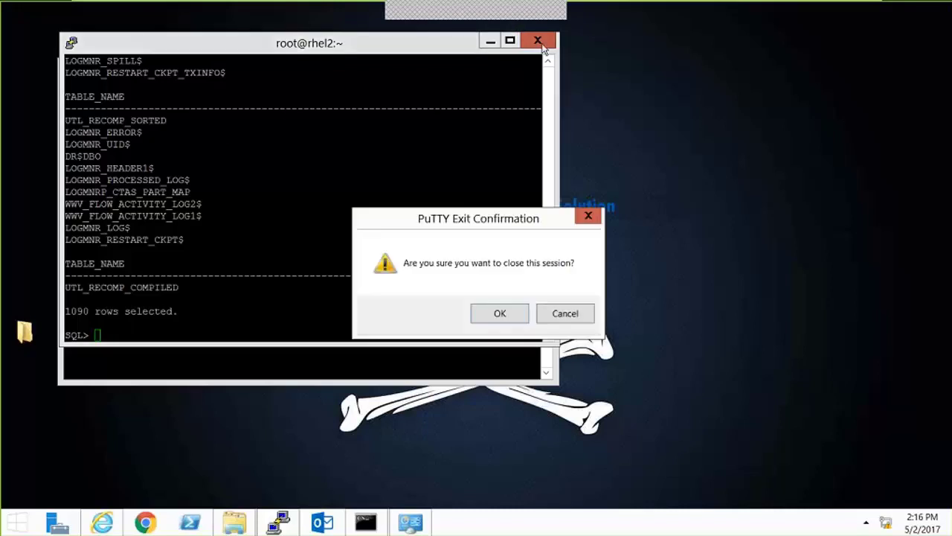
click(517, 312)
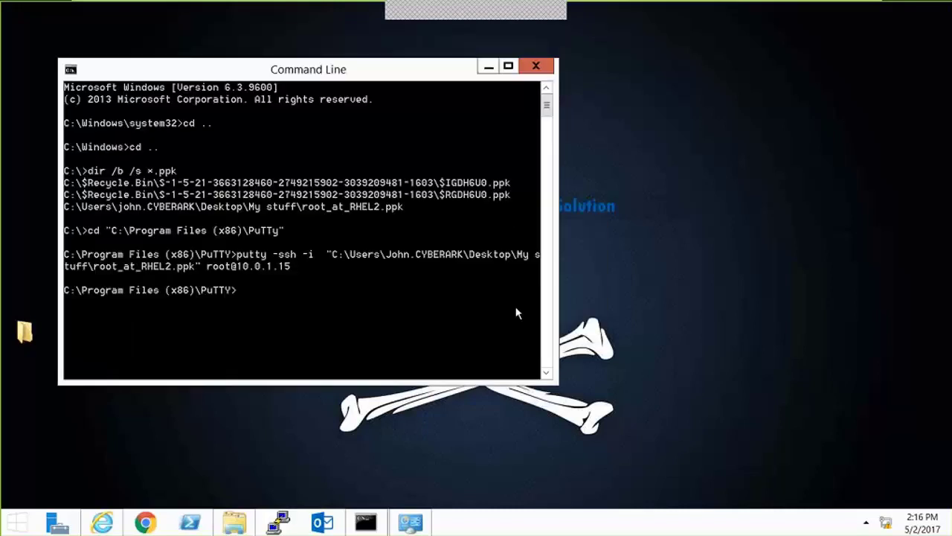
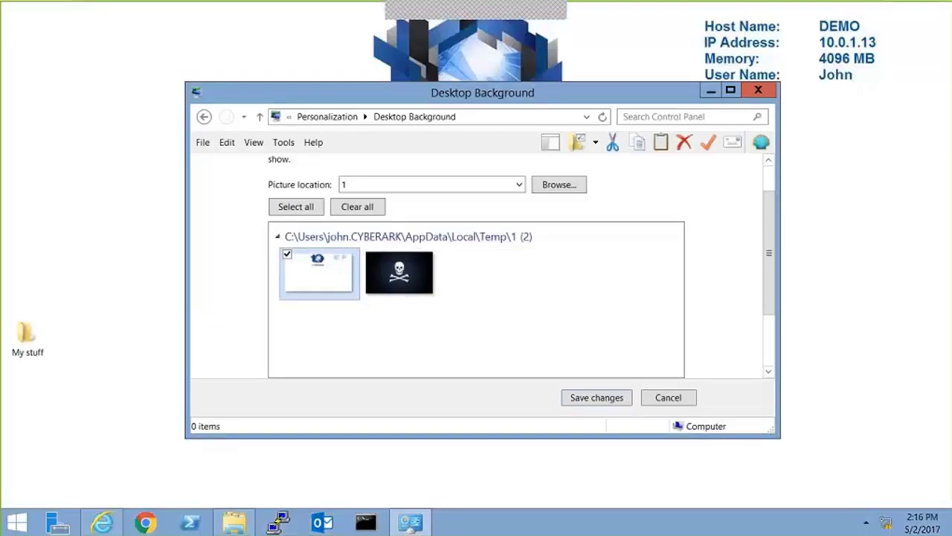
- Set the CyberArk picture as the desktop background and restore the Password Vault sign-in page
click(711, 90)
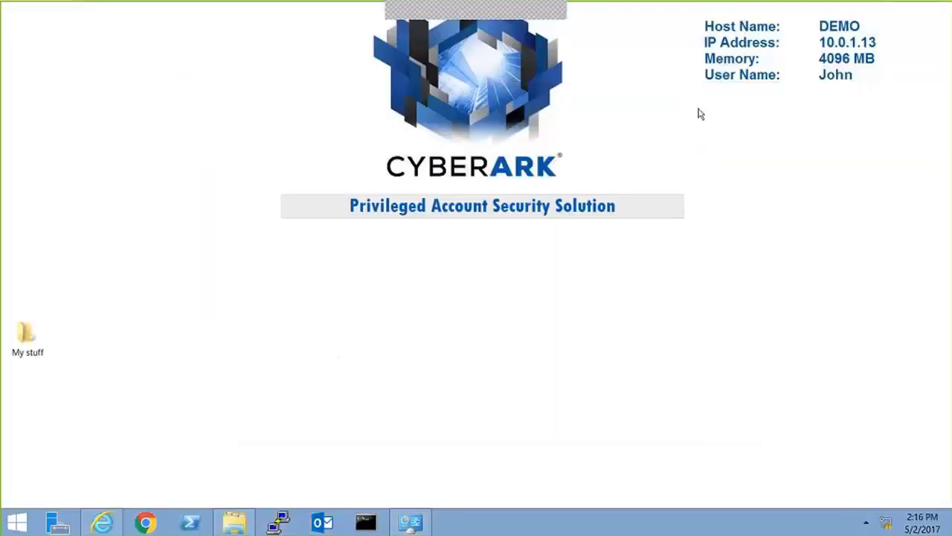
click(104, 524)
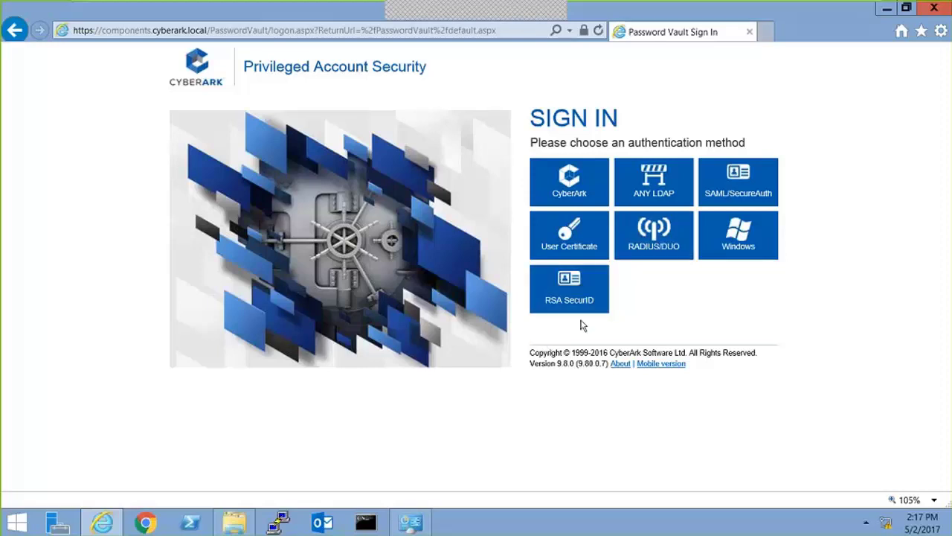
- Sign in through ANY LDAP with the user's username and password
click(660, 192)
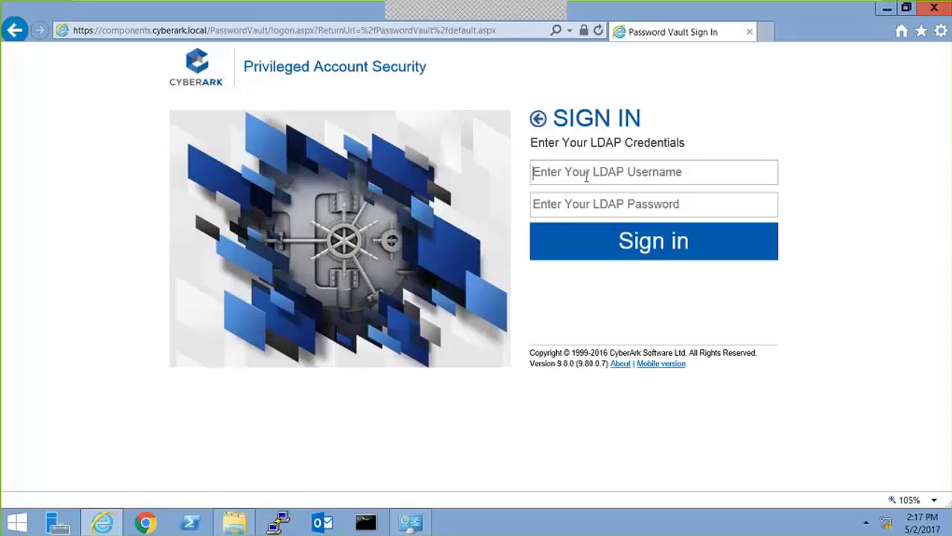
text(Paul)
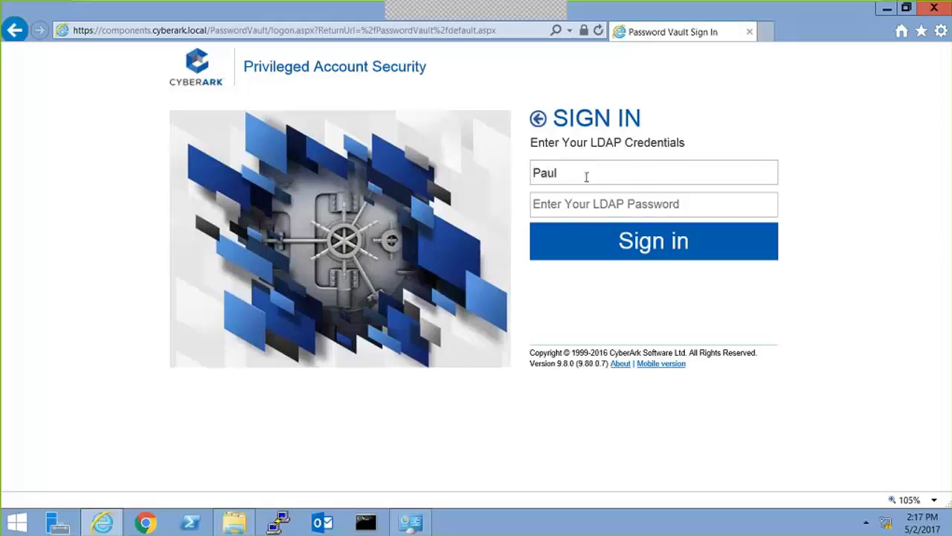
text(•••••••••)
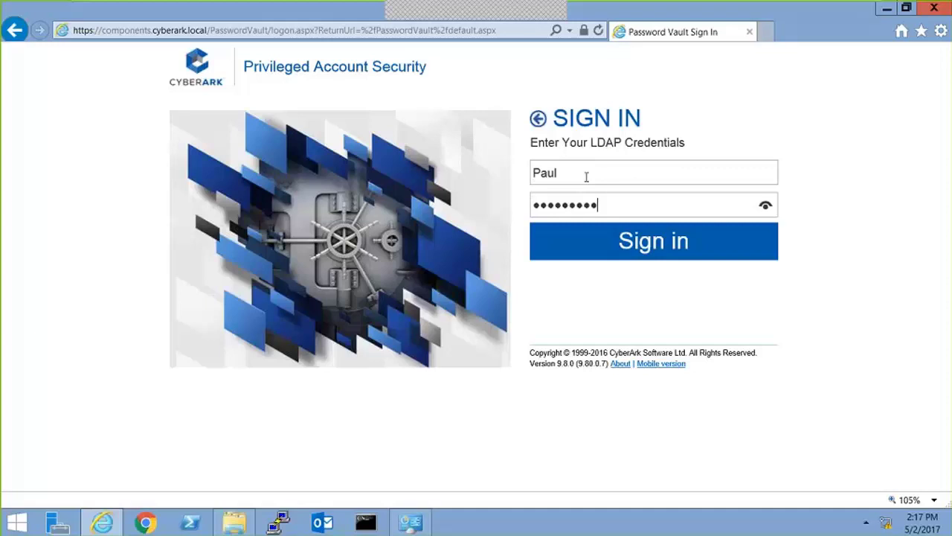
key(Return)
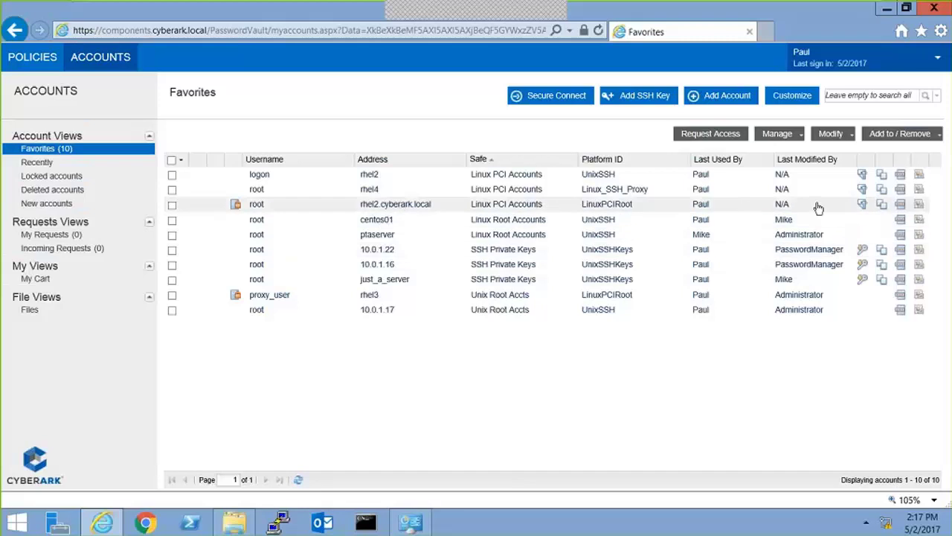
- Start an SSH connection as root on rhel2.cyberark.local and open the downloaded connection file
click(901, 206)
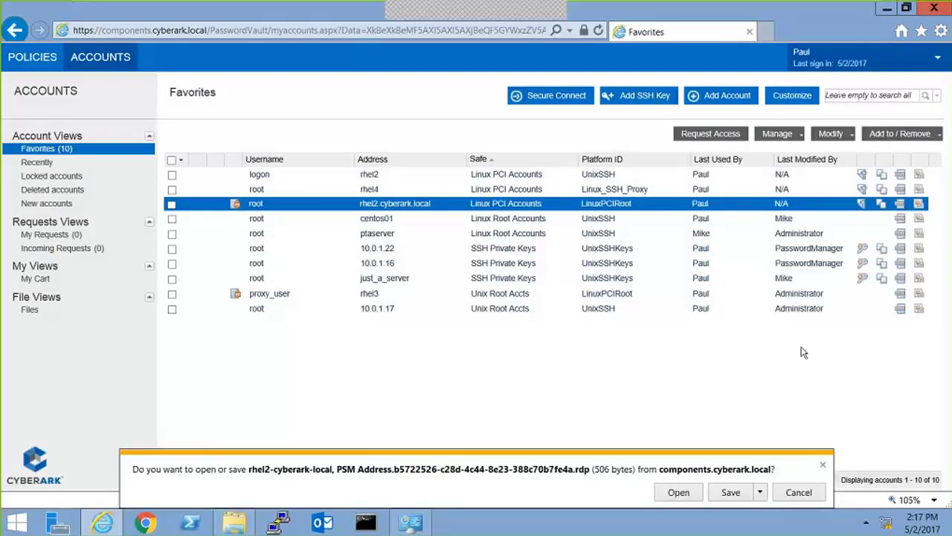
click(691, 492)
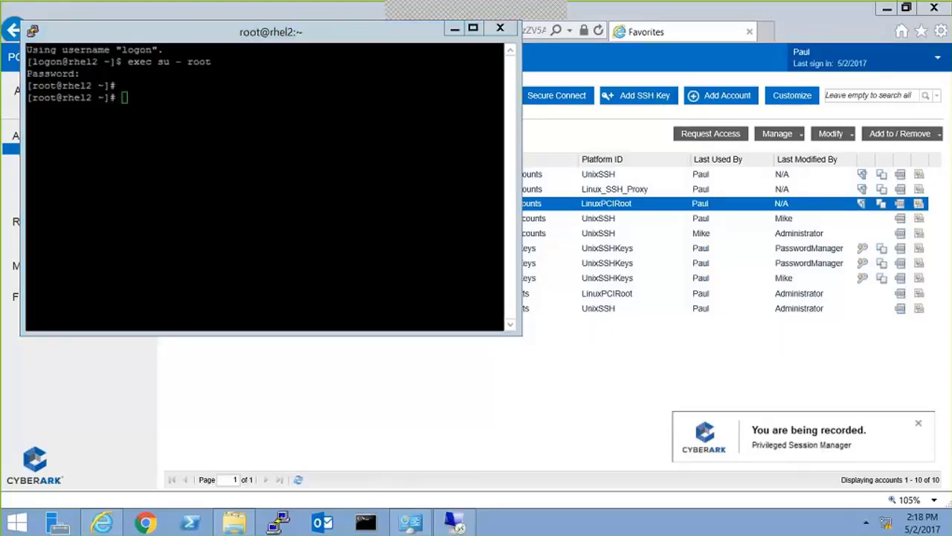
- Centre the terminal window and run iptables --list on rhel2
drag(351, 41, 446, 143)
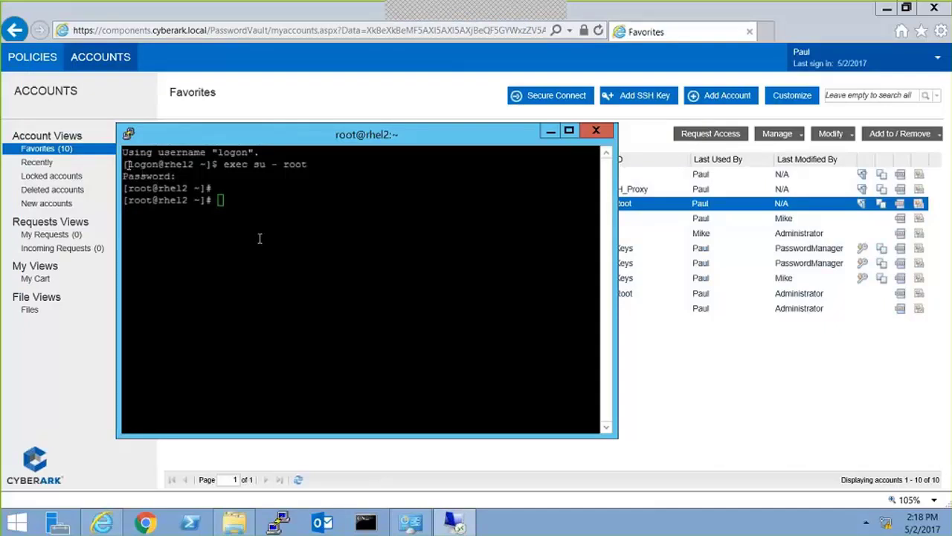
drag(126, 163, 166, 163)
click(191, 239)
text(ipta)
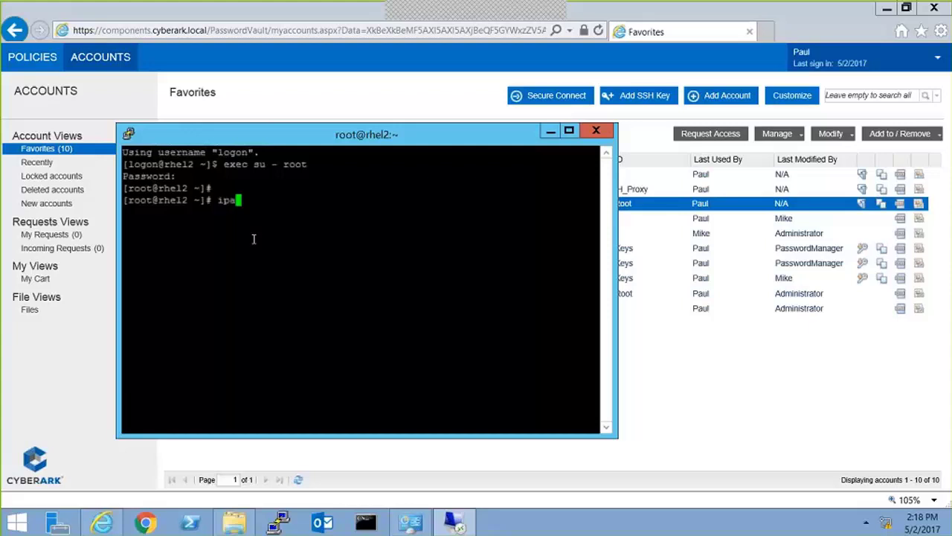
text(bles --)
key(Return)
- Run ifconfig and ls -la /root, then close the recorded session
text(ifco)
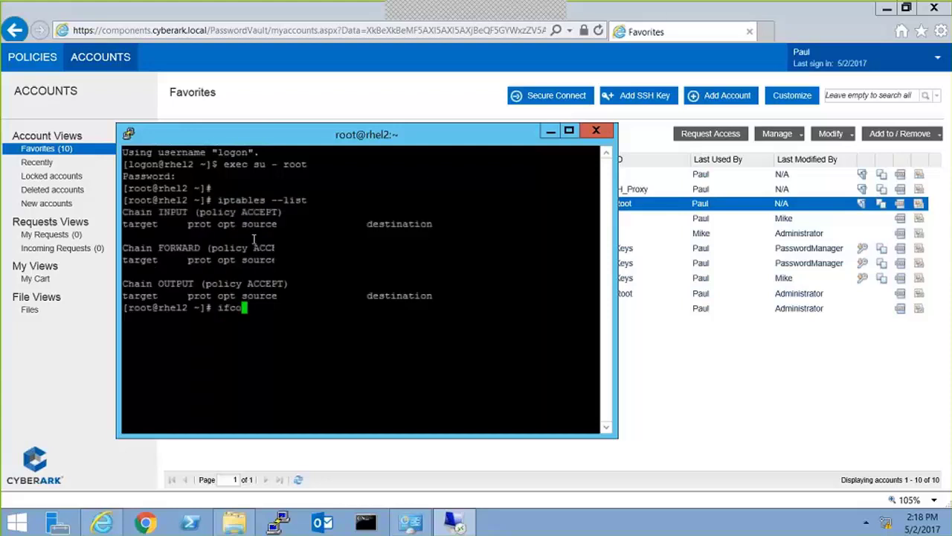
text(nfig)
key(Return)
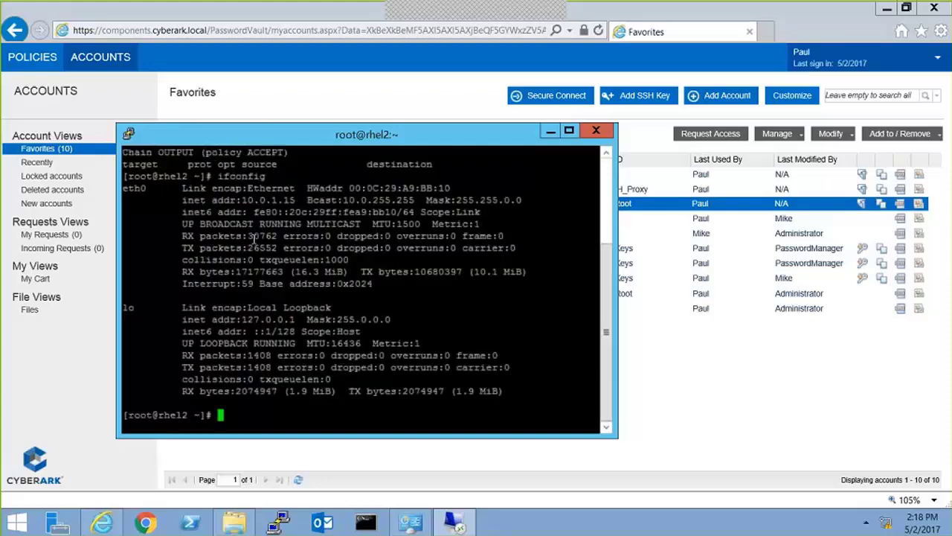
text(ls -la /root)
key(Return)
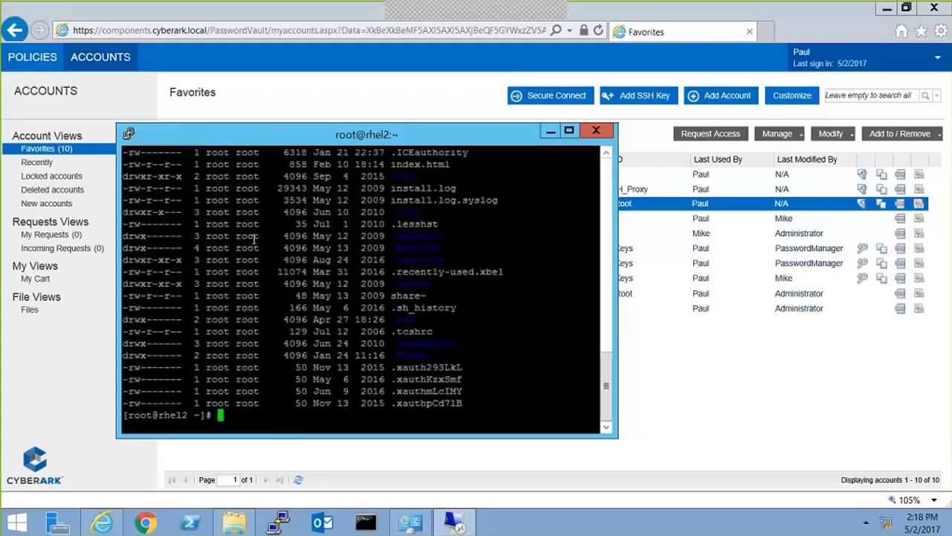
key(Return)
key(Return)
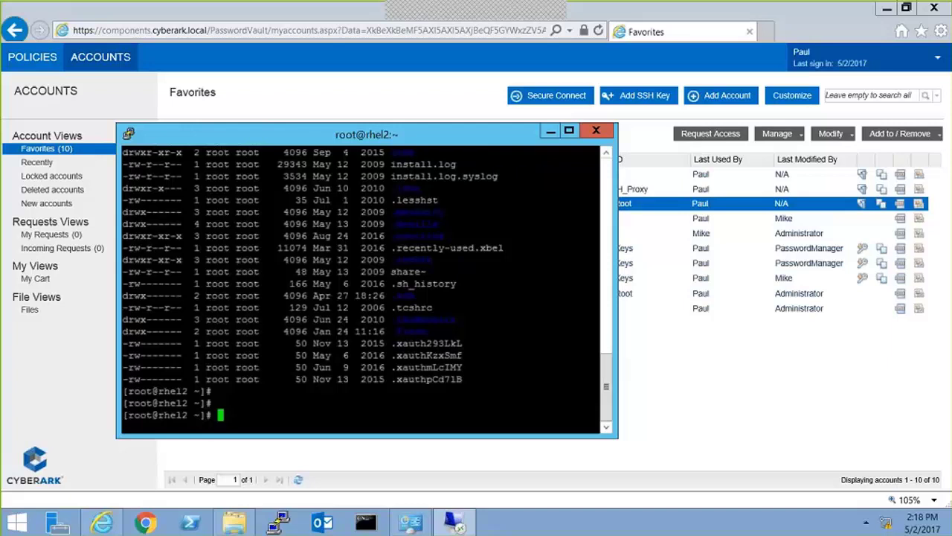
click(596, 131)
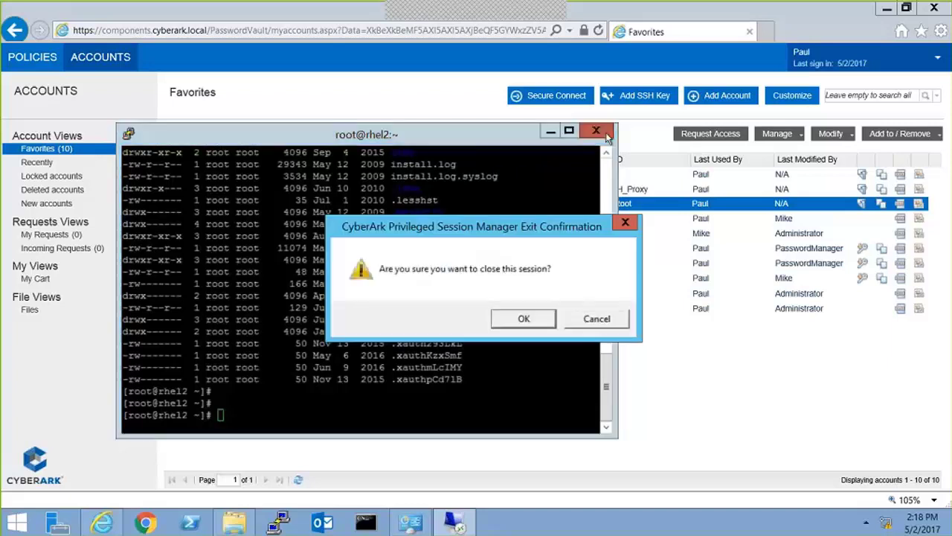
click(532, 319)
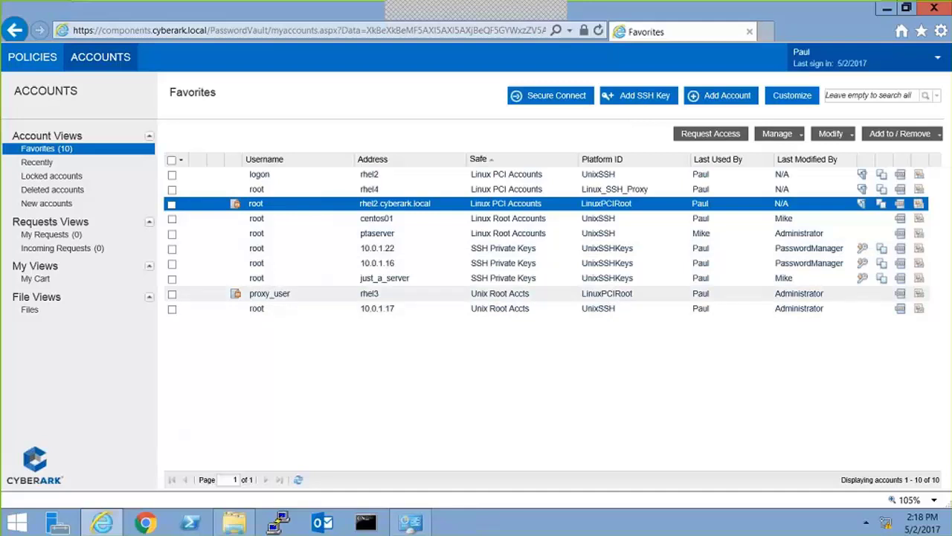
- Load the saved PuTTY session 'PSMP to RHEL2' and connect to 10.0.1.17
click(280, 523)
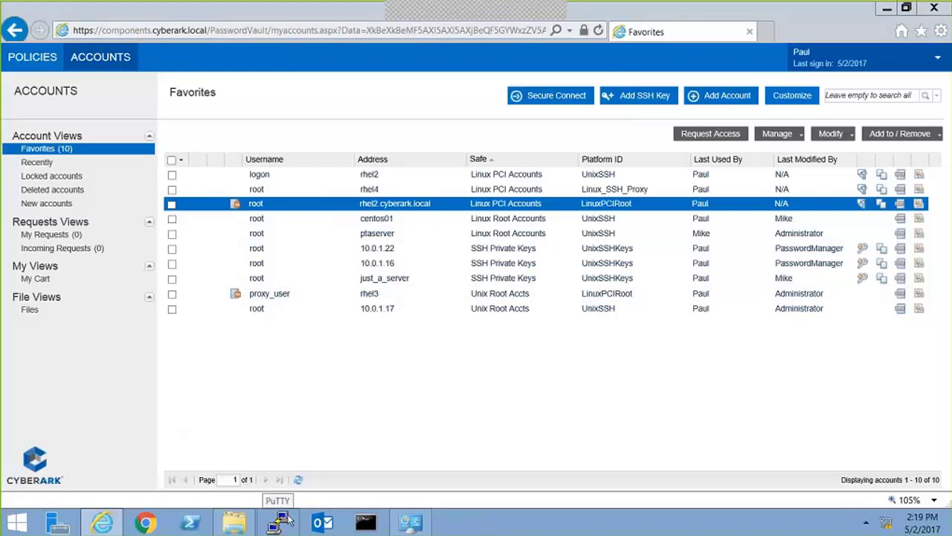
click(287, 516)
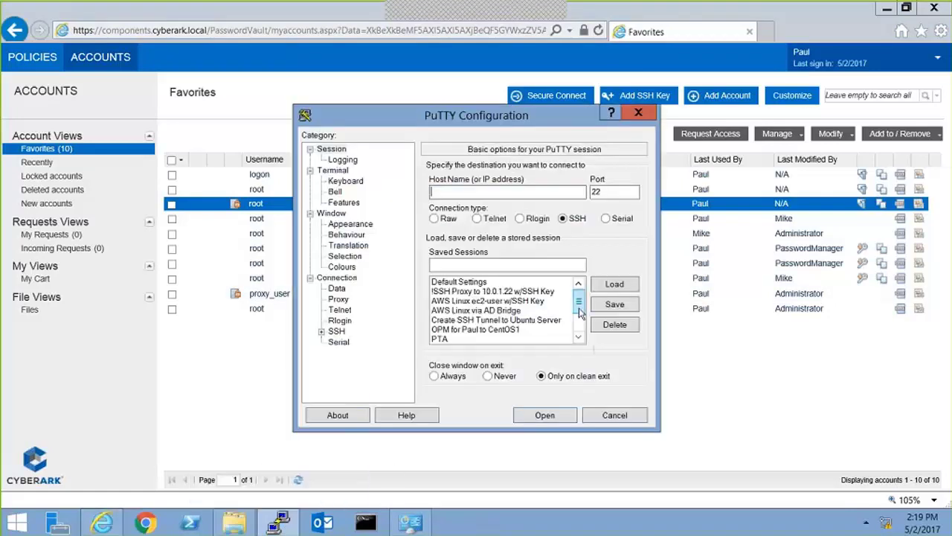
drag(579, 313, 580, 333)
click(470, 300)
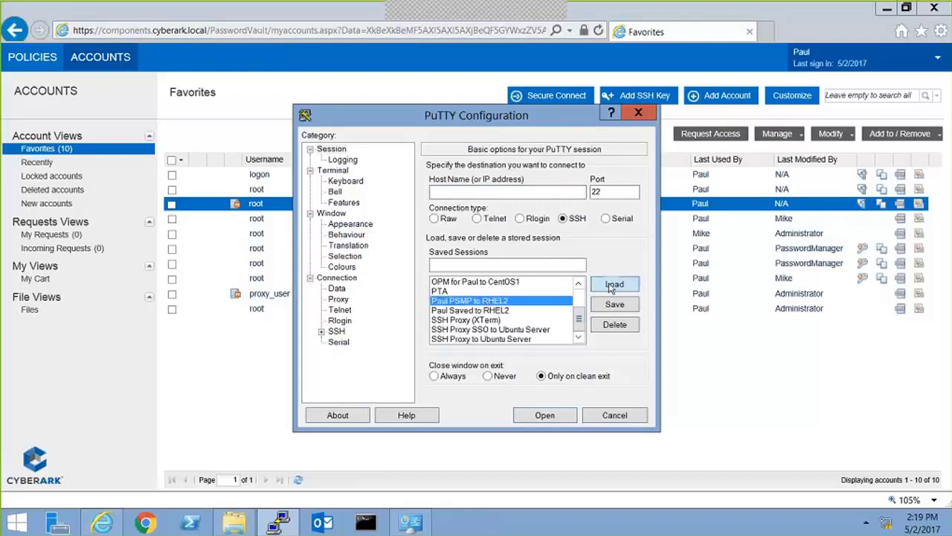
click(614, 283)
click(431, 192)
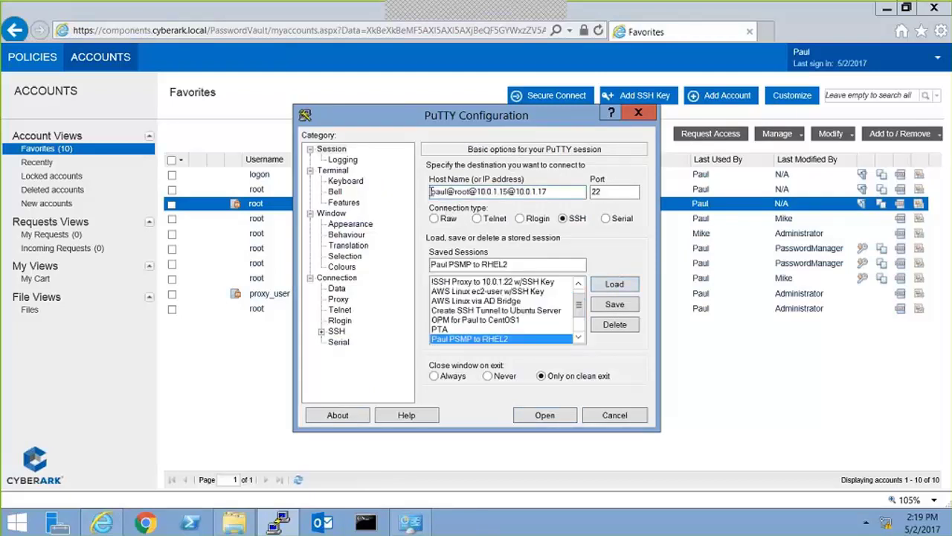
drag(431, 192, 564, 193)
click(456, 192)
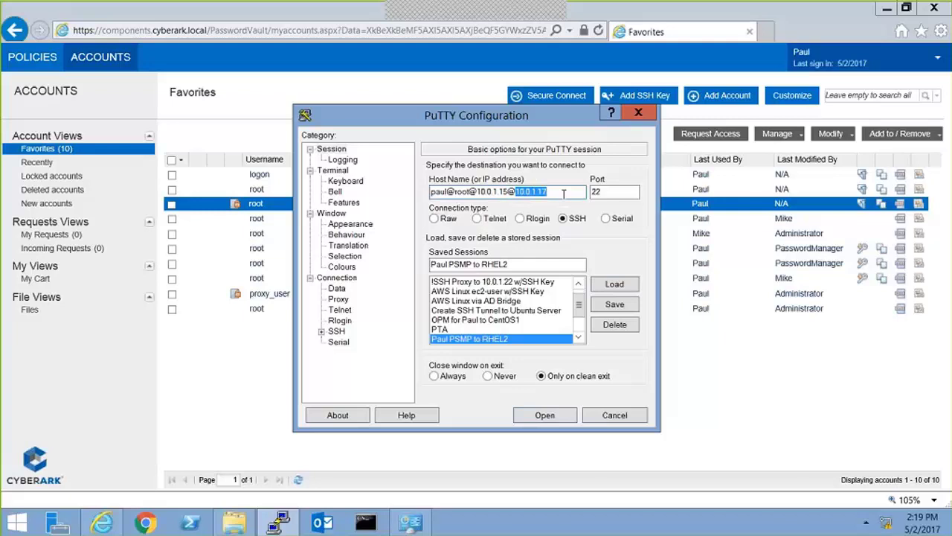
click(548, 416)
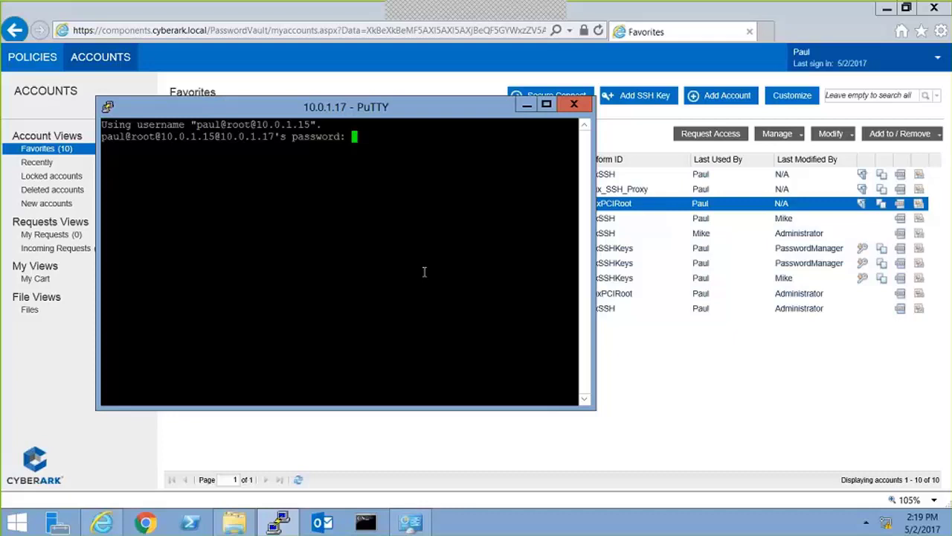
- Log in to rhel2 with the password and run pwd
key(Return)
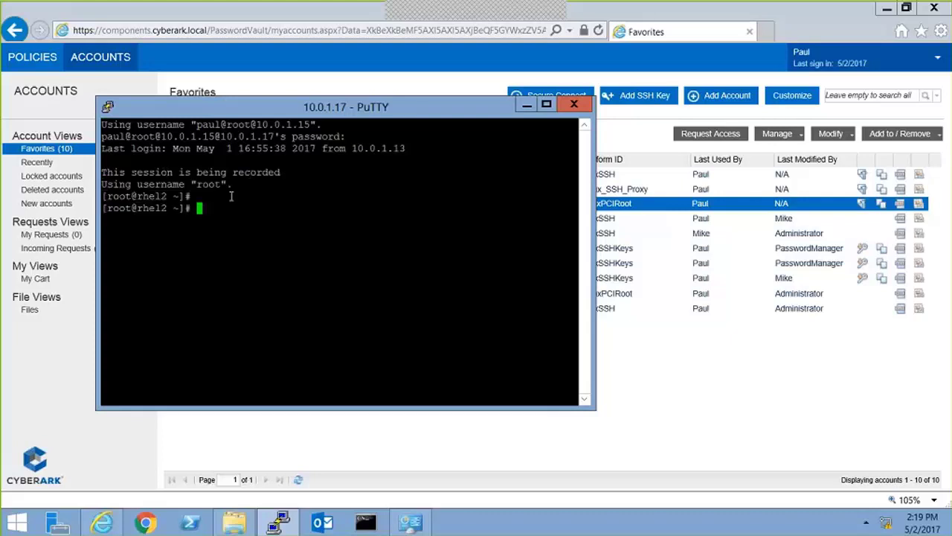
key(Return)
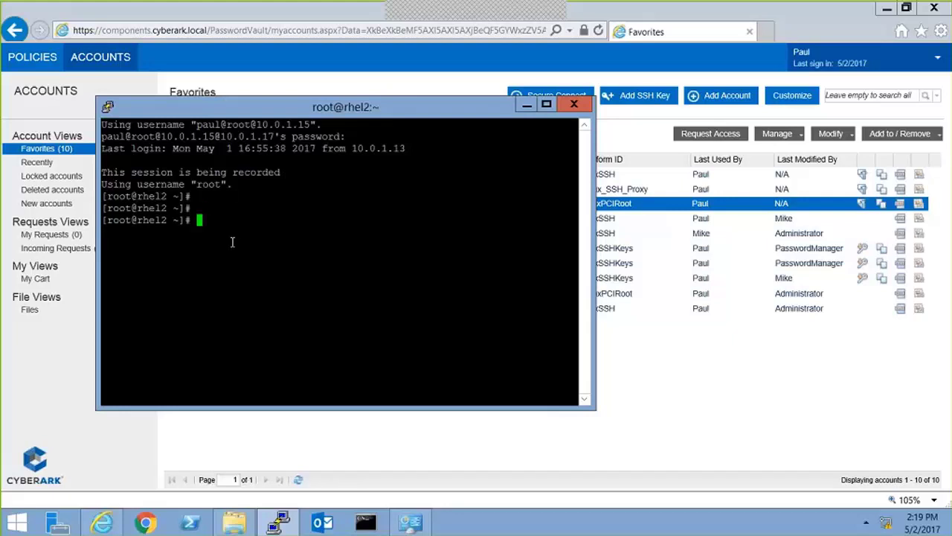
text(pwd)
key(Return)
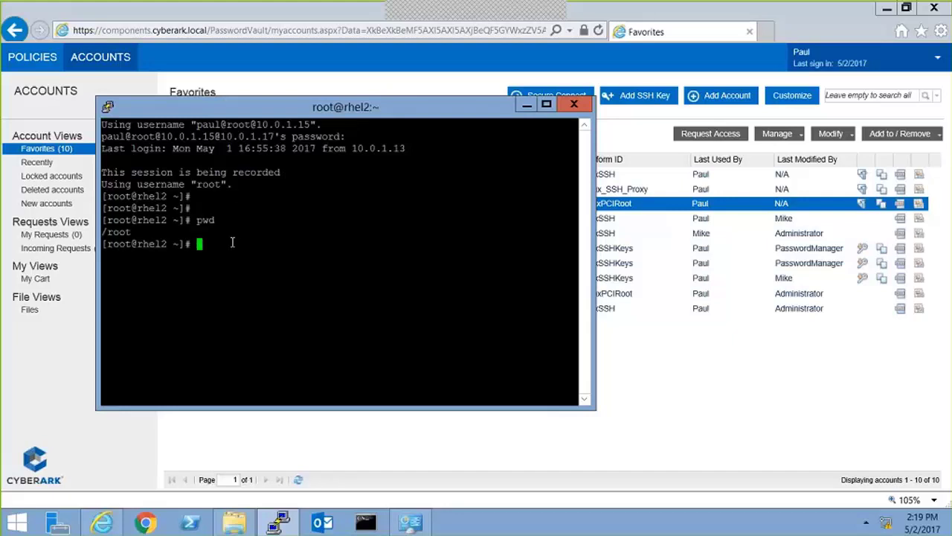
- Run iptables --list, then try su - oracle and see the PSMPIN362E refusal
text(iptables --list)
key(Return)
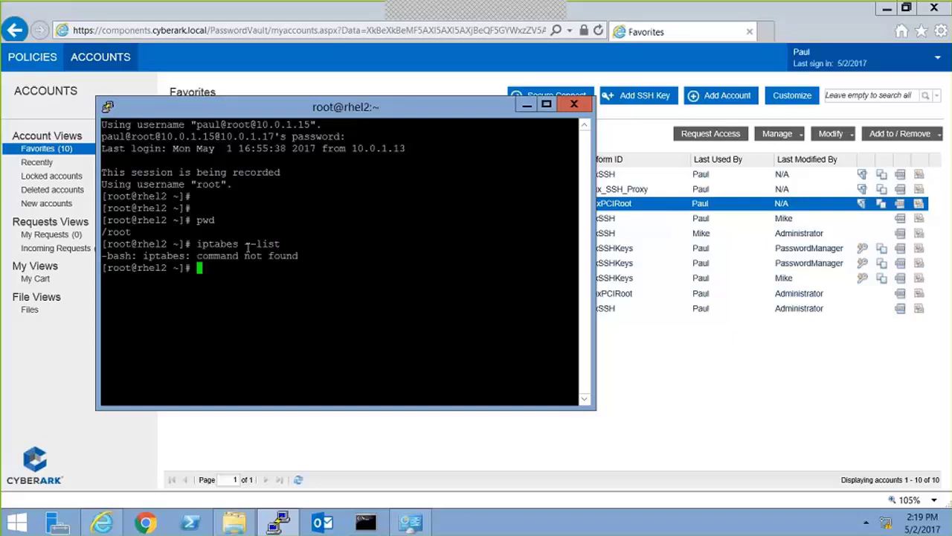
text(iptables --list)
key(Return)
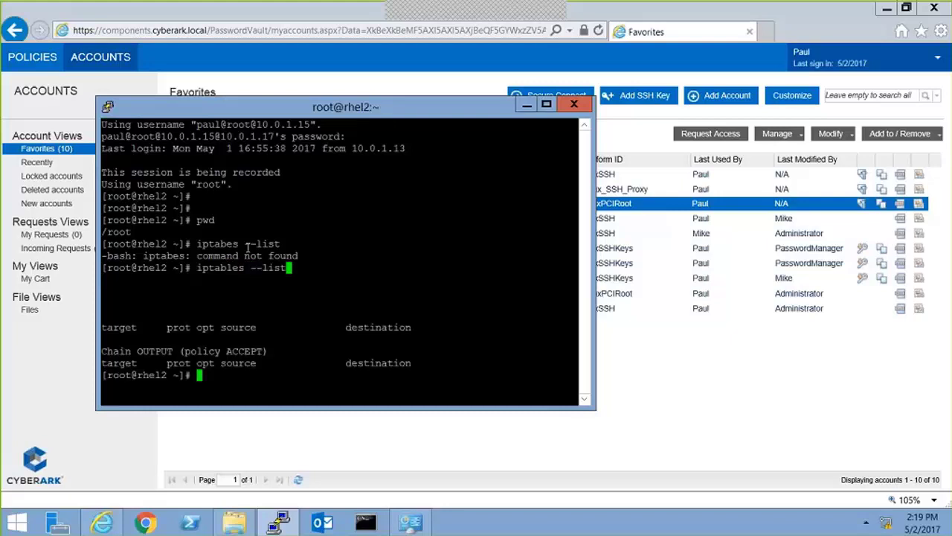
key(Return)
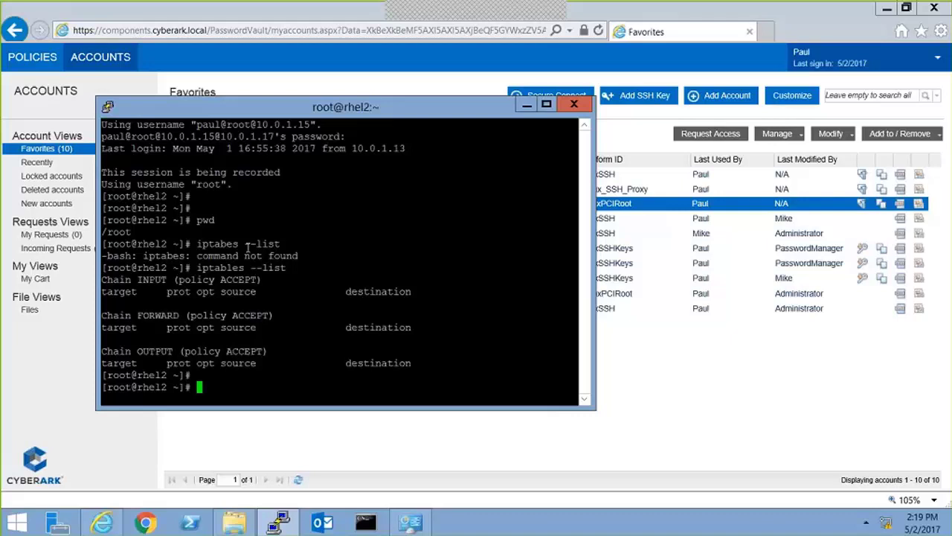
text(su - oracle)
key(Return)
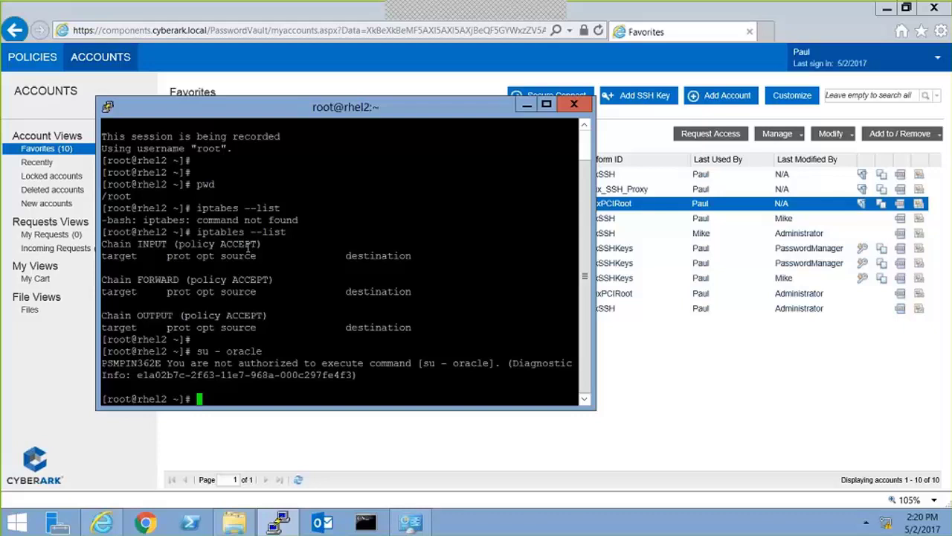
- Close the PuTTY session and sign out of the Password Vault
click(577, 106)
click(511, 315)
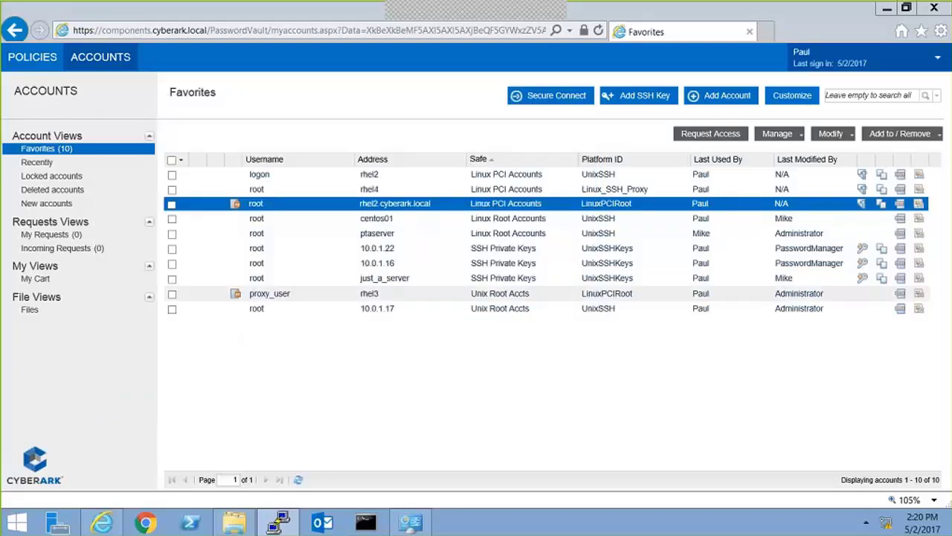
click(938, 60)
click(809, 220)
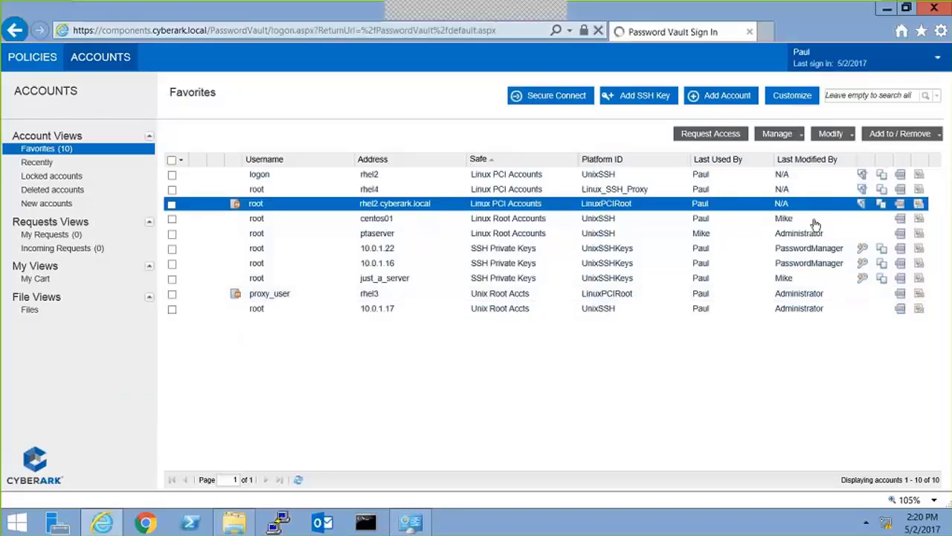
- Sign in through ANY LDAP with the second user's username and password
click(664, 194)
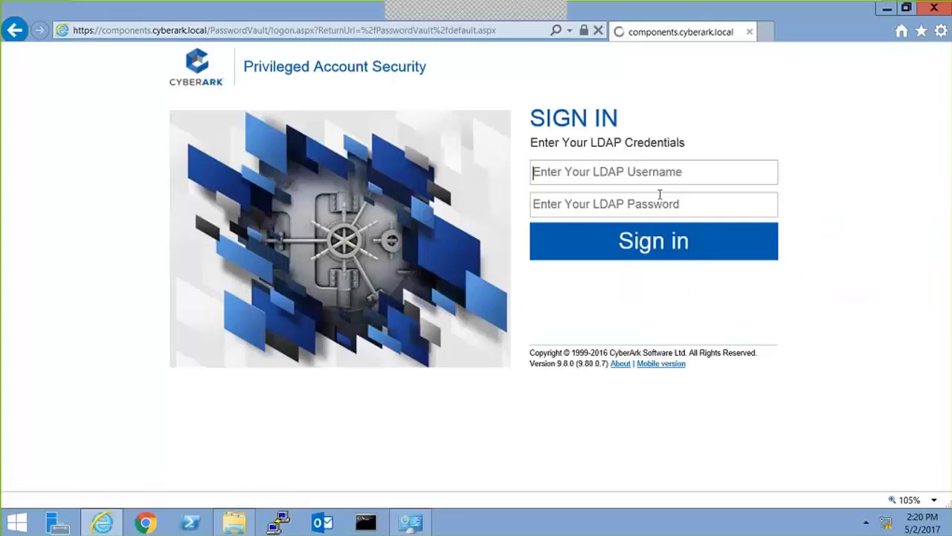
text(Robert)
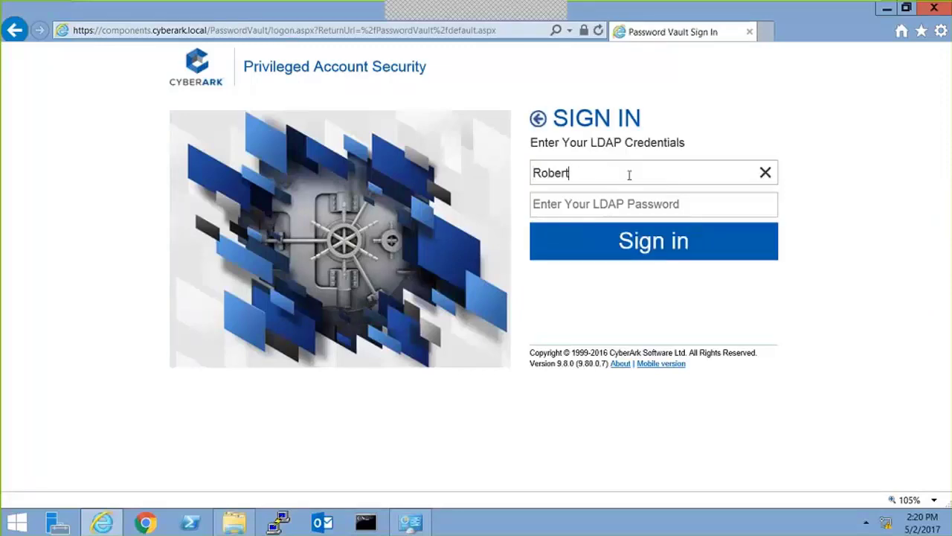
key(Tab)
text(passwor)
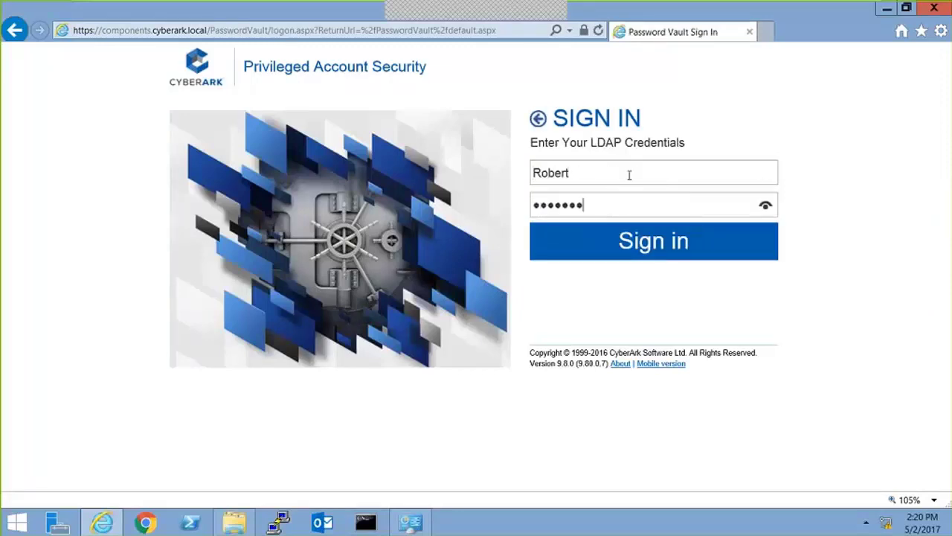
key(Return)
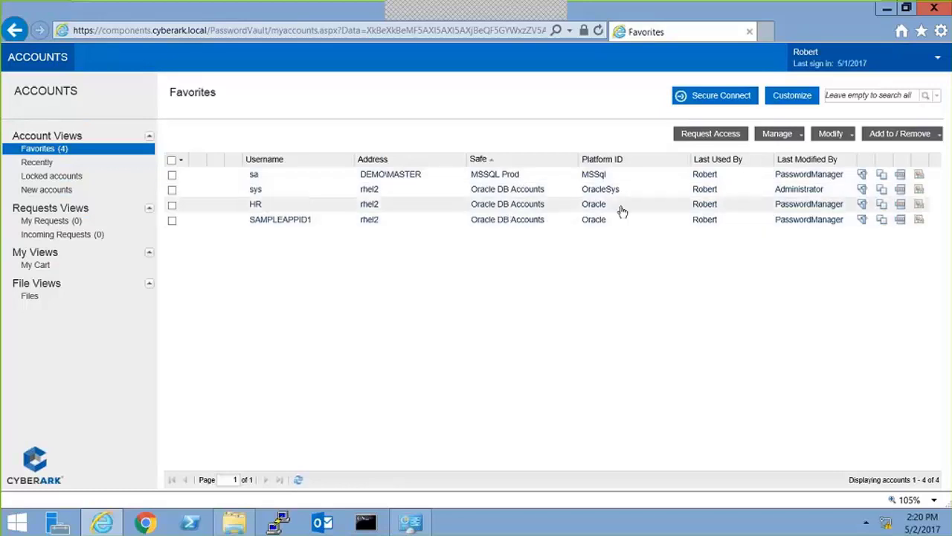
- Connect to the sys account with SQL*Plus as SYSDBA and open the rhel2 connection file
click(900, 191)
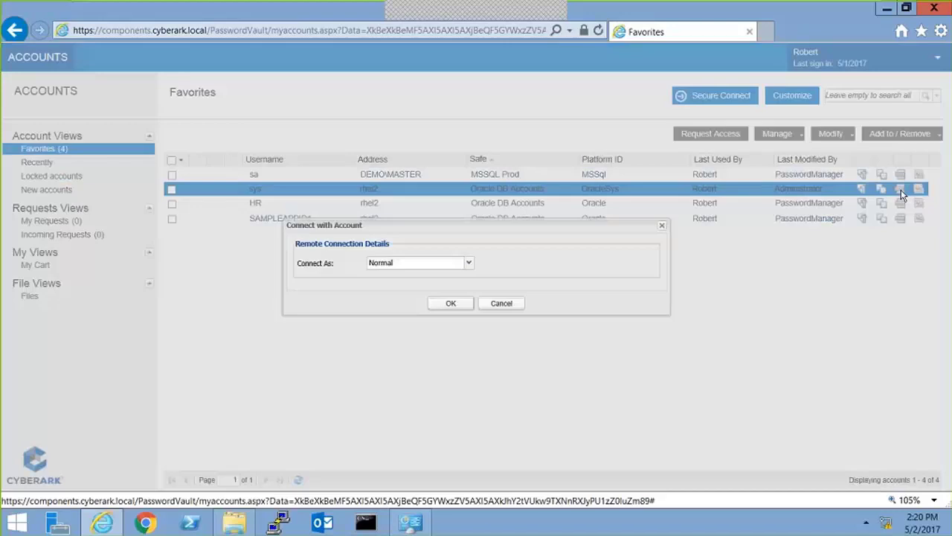
click(468, 263)
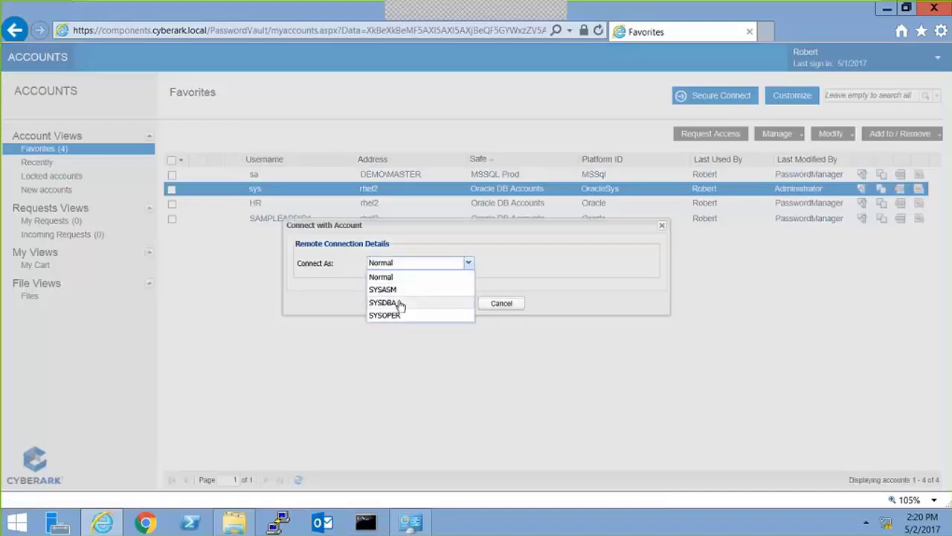
click(398, 304)
click(450, 304)
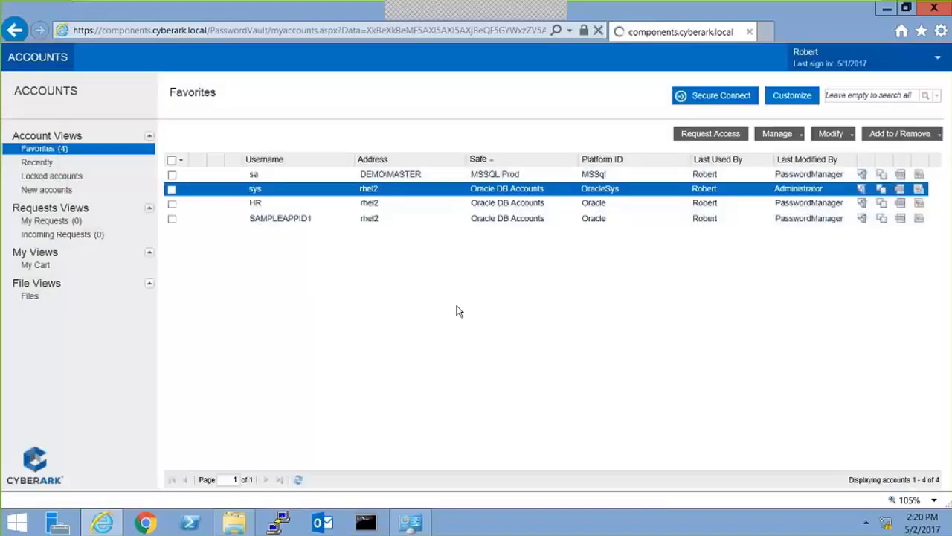
click(680, 495)
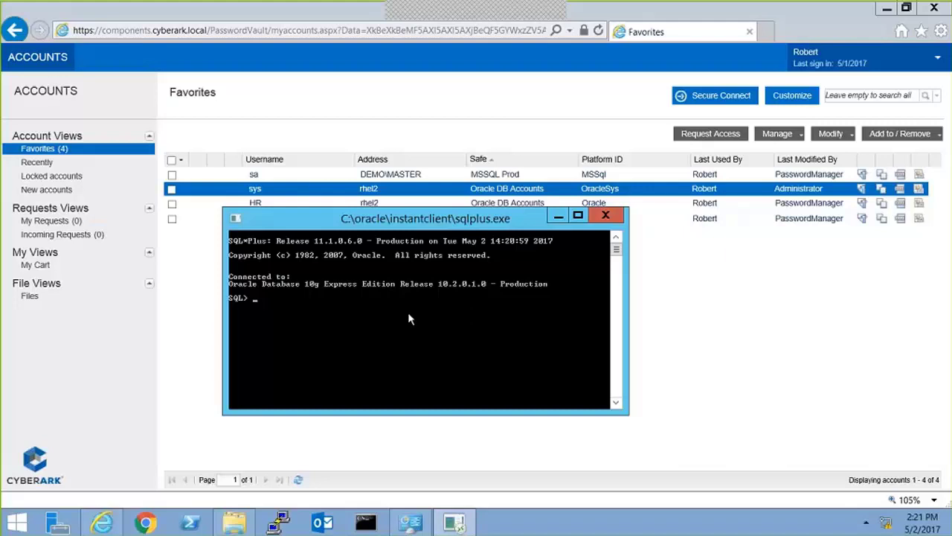
- Enter 'alter user' in SQL*Plus, then close the console
text(alter user)
key(Return)
key(Return)
click(606, 216)
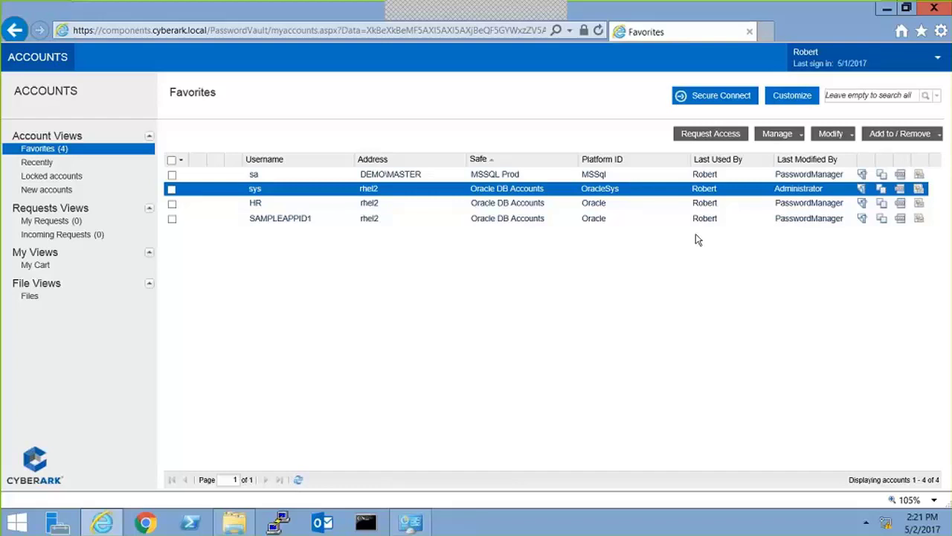
- Sign out, then sign in through ANY LDAP with the third user's username and password
click(938, 58)
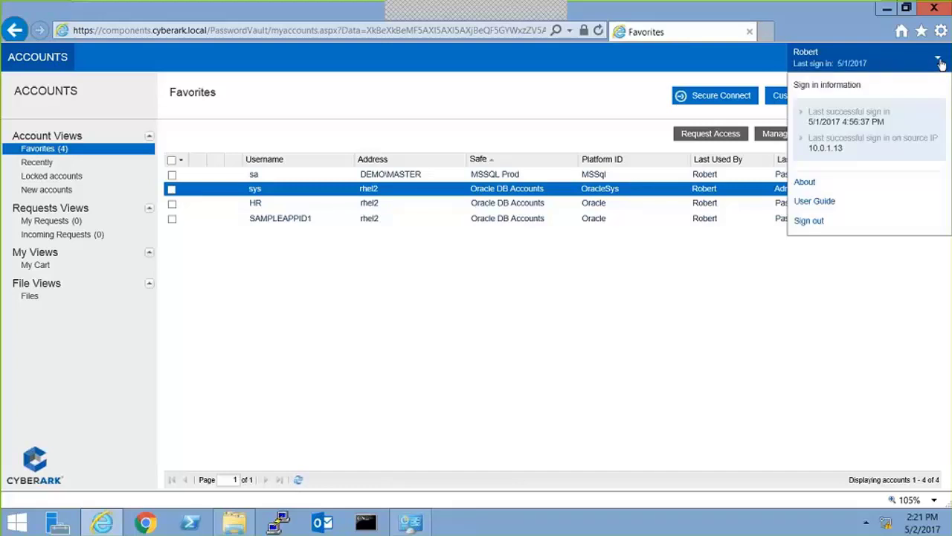
click(824, 223)
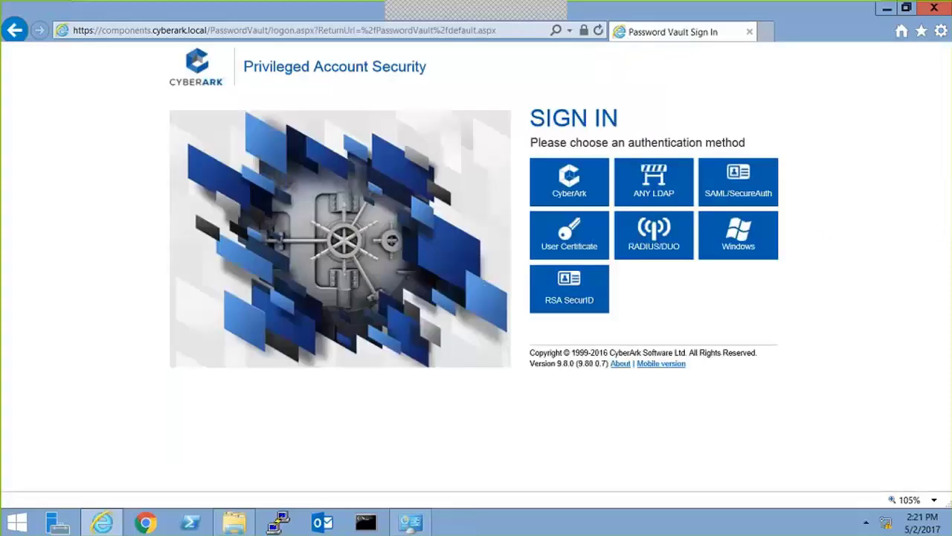
click(667, 194)
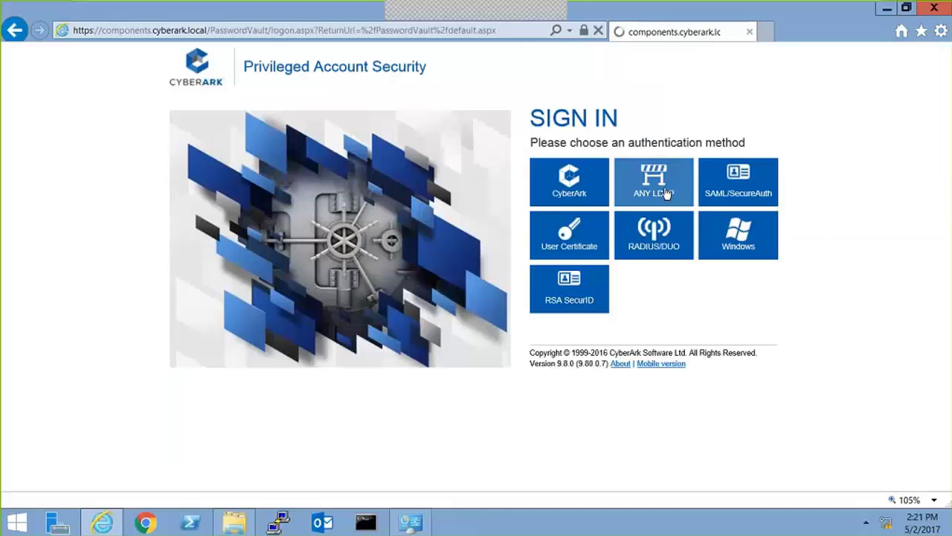
click(641, 175)
text(M)
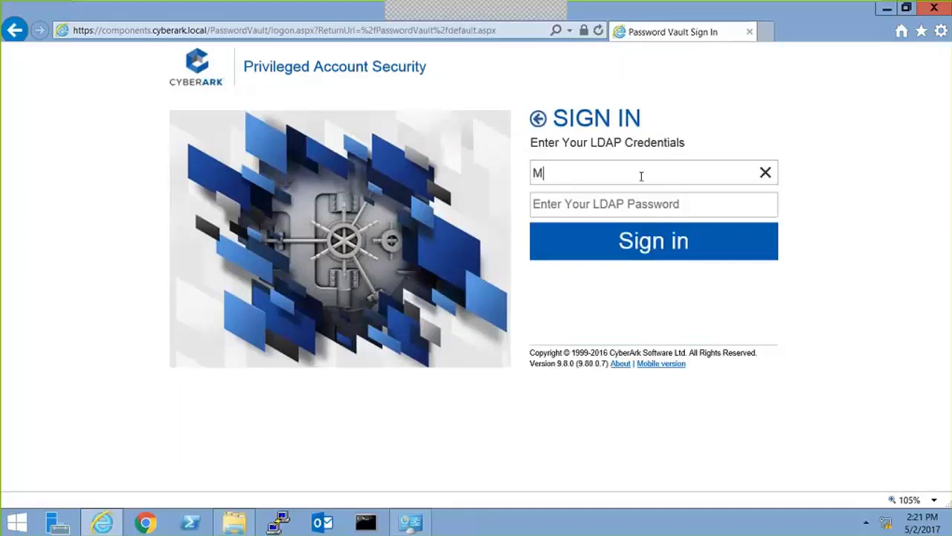
text(ike)
key(Tab)
text(*****)
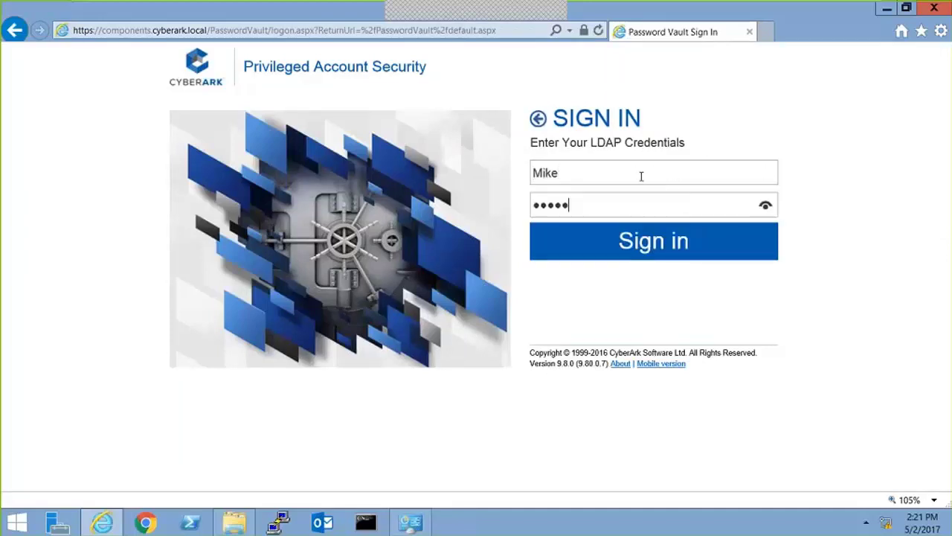
text(****)
key(Return)
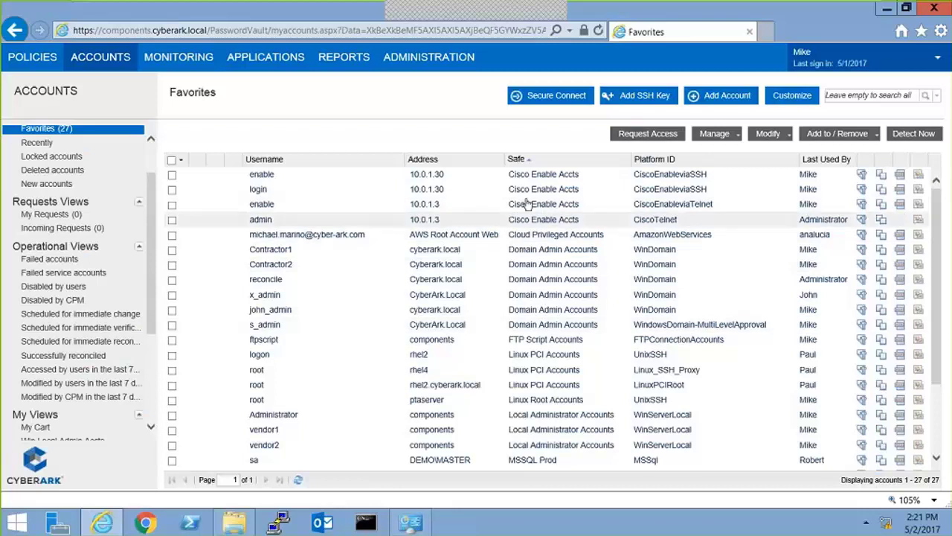
- Go to MONITORING to reach the Sessions List for recordings
scroll(520, 335, down, 1)
scroll(535, 343, up, 1)
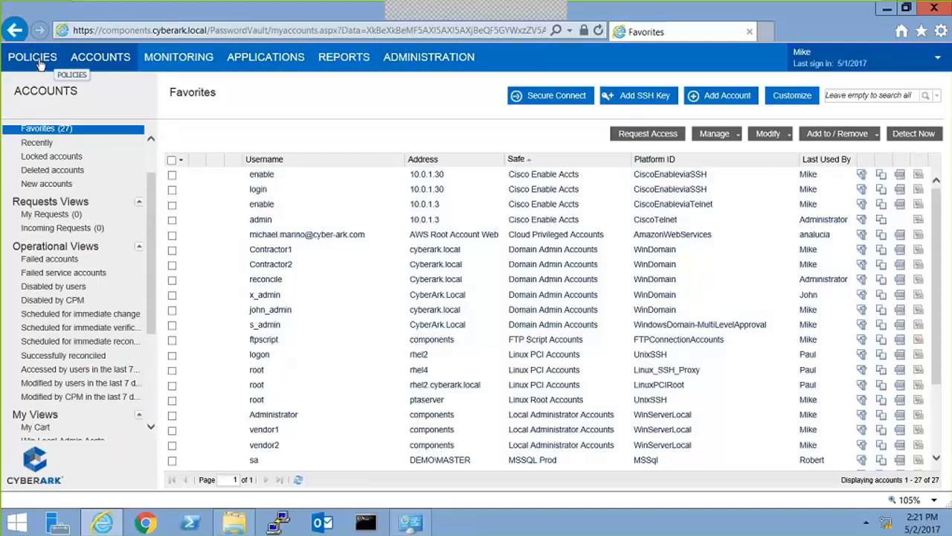
click(188, 62)
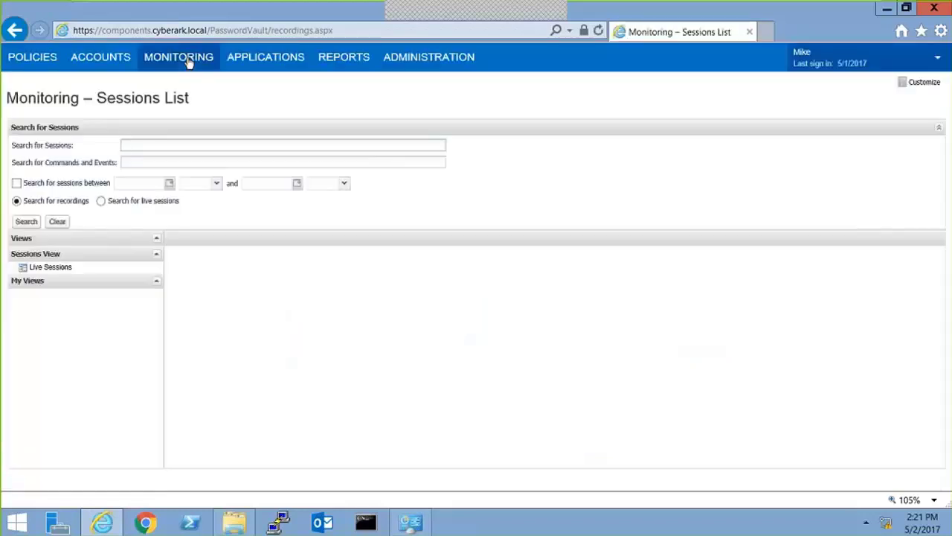
- Search all session recordings for 'rhel' and open the 2:17:58 PM root session on rhel2.cyberark.local
click(28, 223)
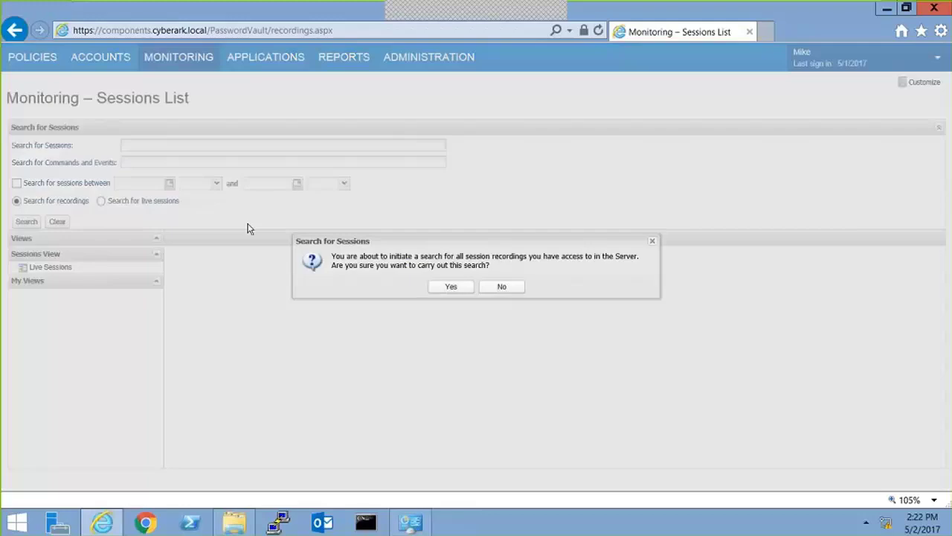
click(446, 287)
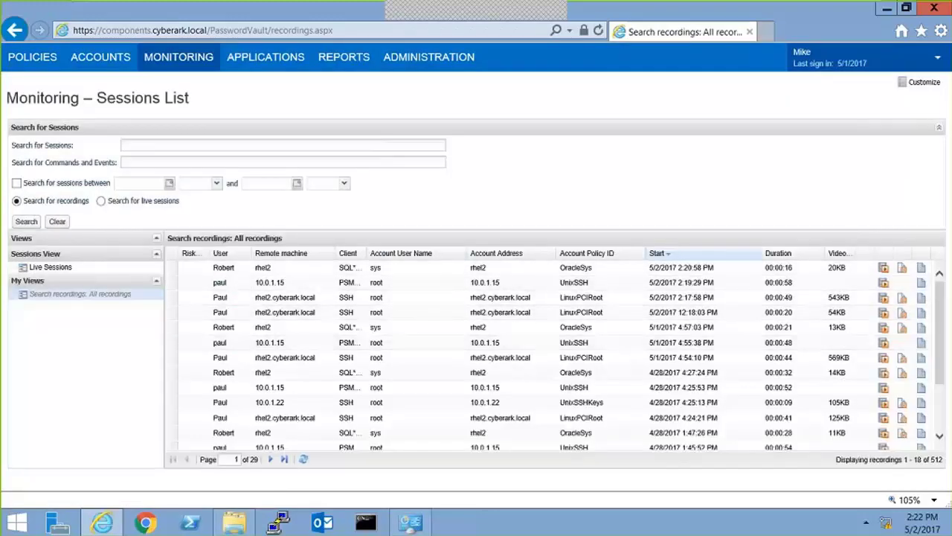
click(180, 146)
text(rh)
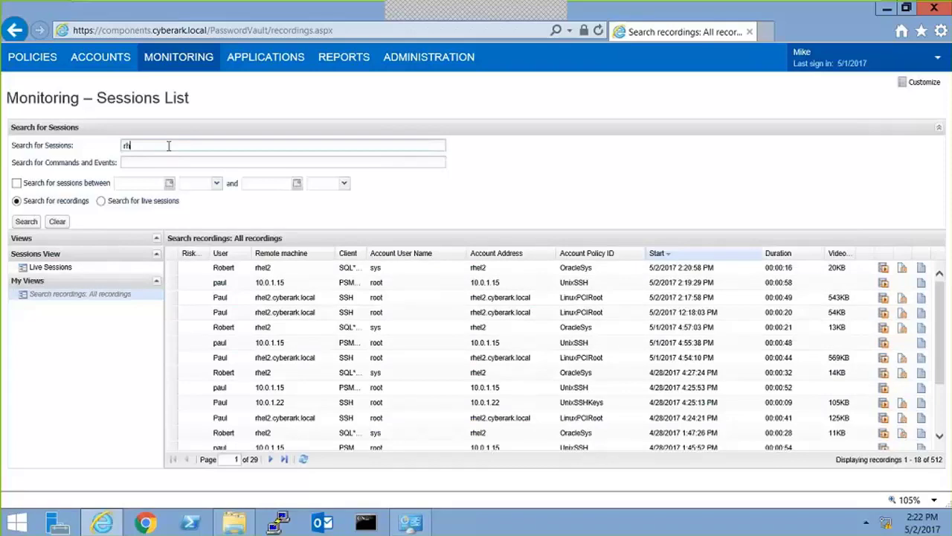
text(el)
key(Return)
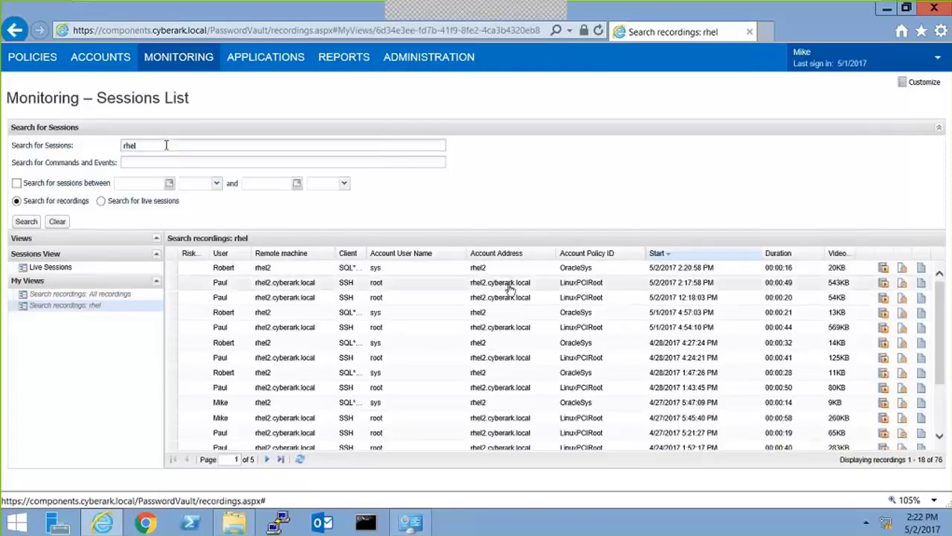
click(510, 285)
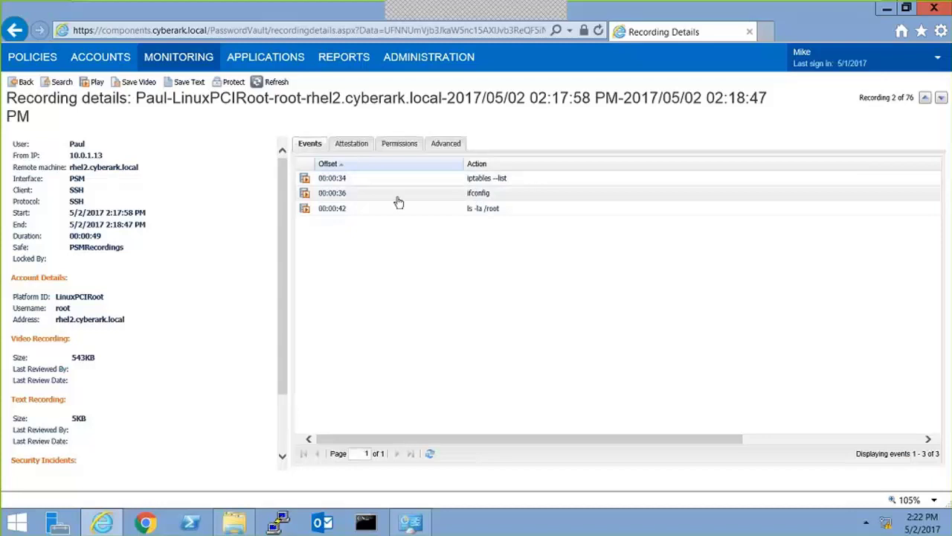
- Play the root recording from the ls -la /root event, then revisit its details and return to the rhel results
click(305, 212)
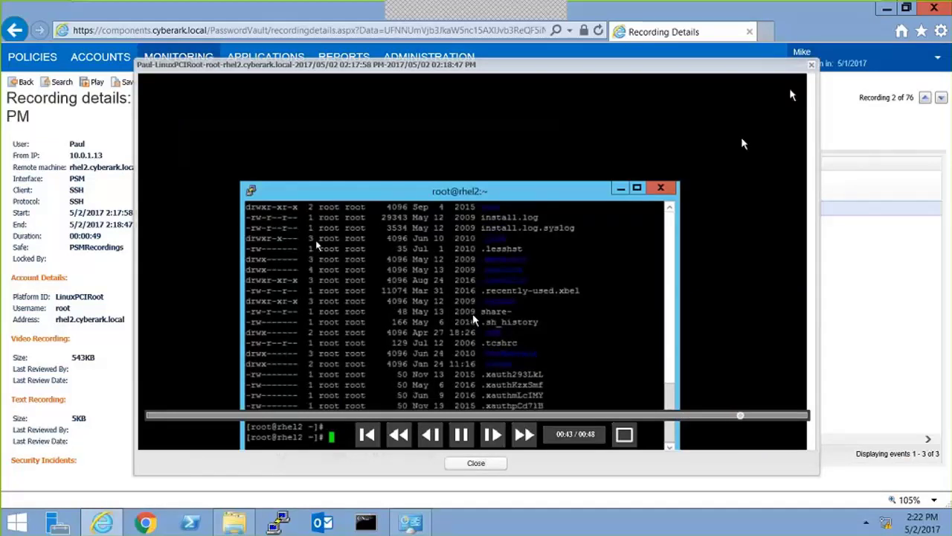
click(811, 65)
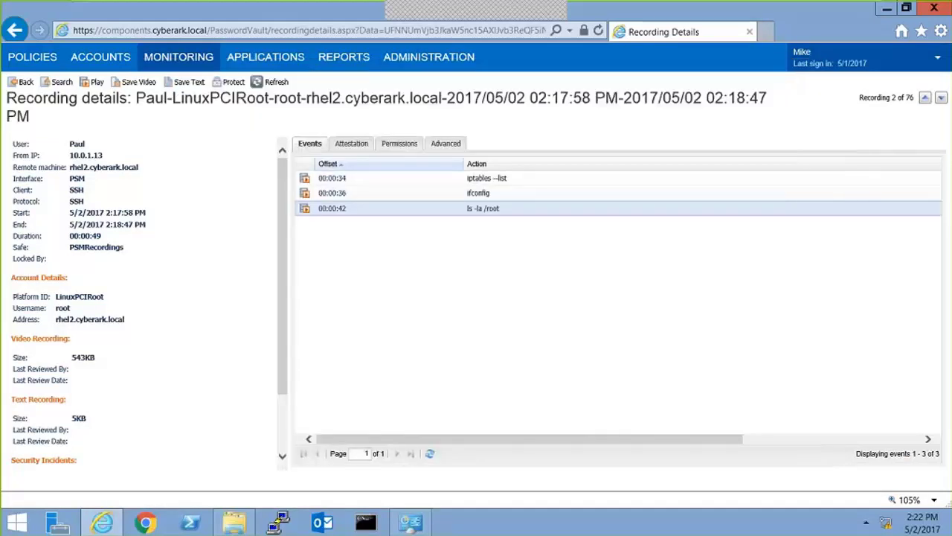
click(21, 81)
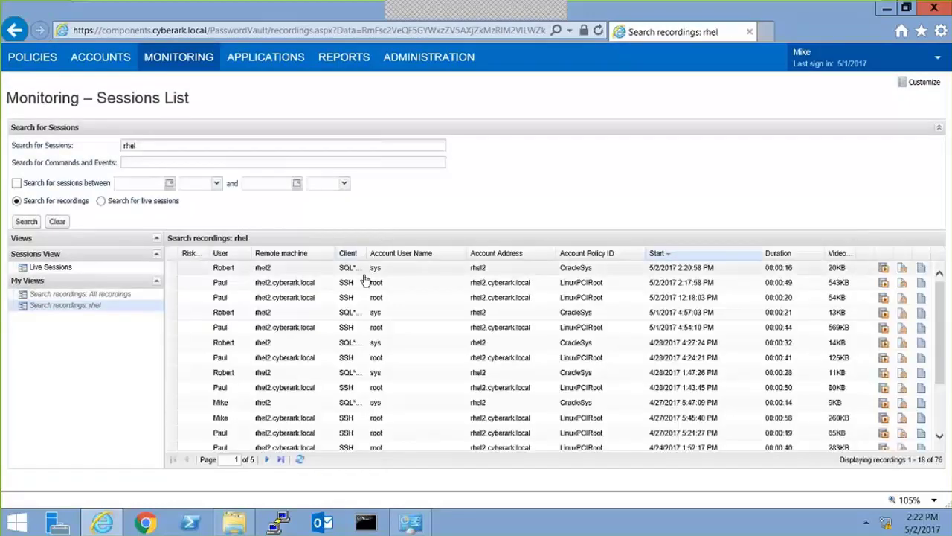
click(411, 289)
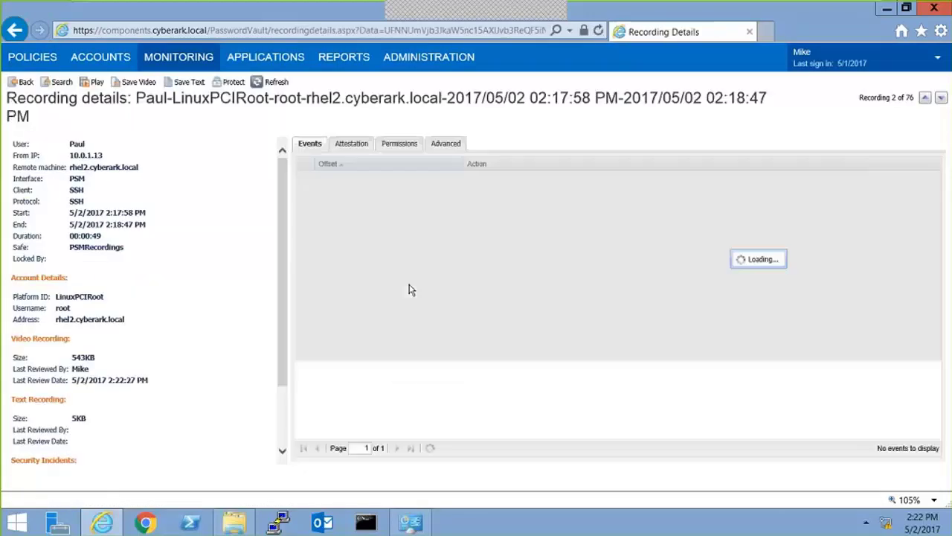
click(21, 81)
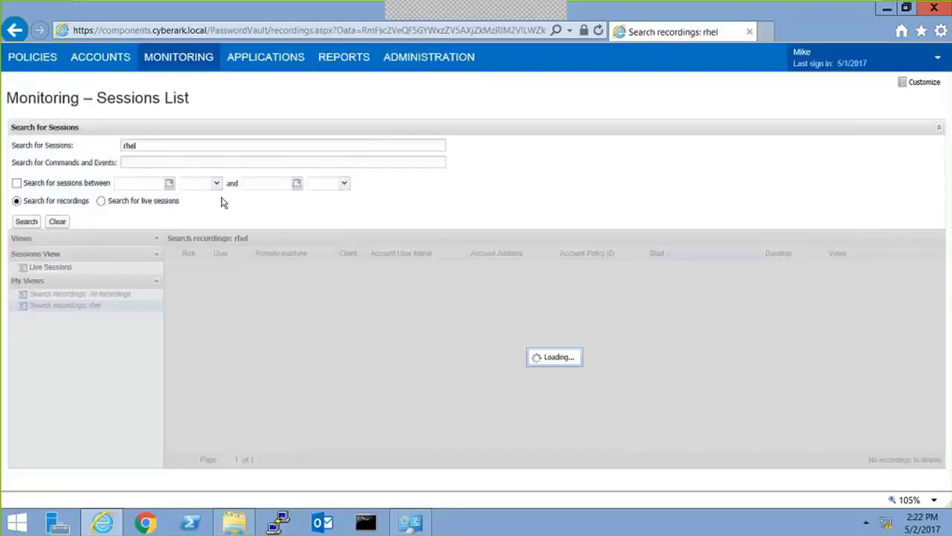